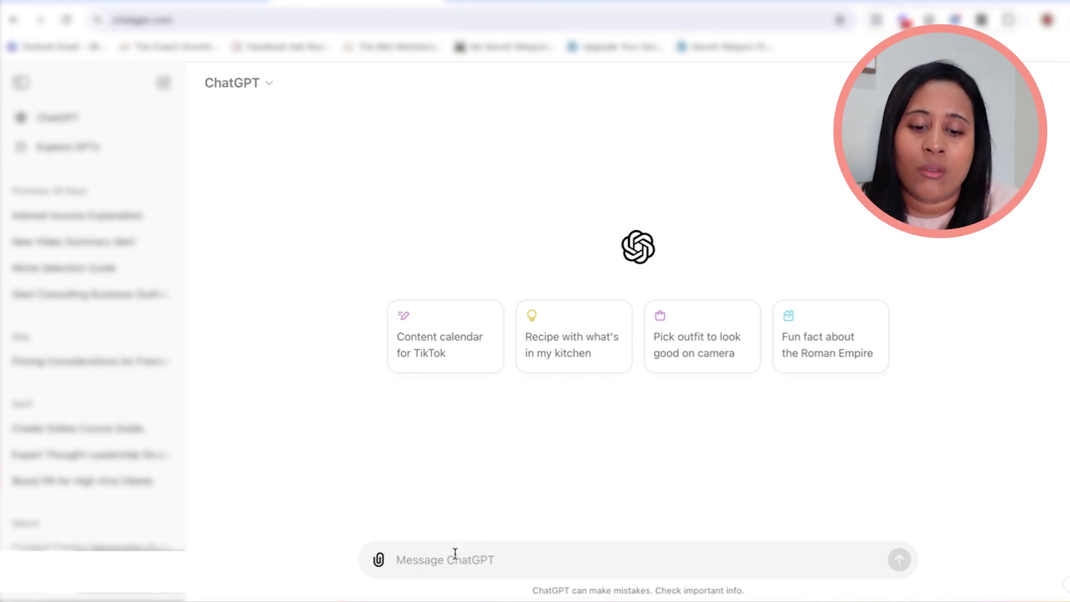
- Write a prompt asking for a social media marketing plan guide for small business owners, social media managers and content creators
{"action": "left_click", "coordinate": [444, 557]}
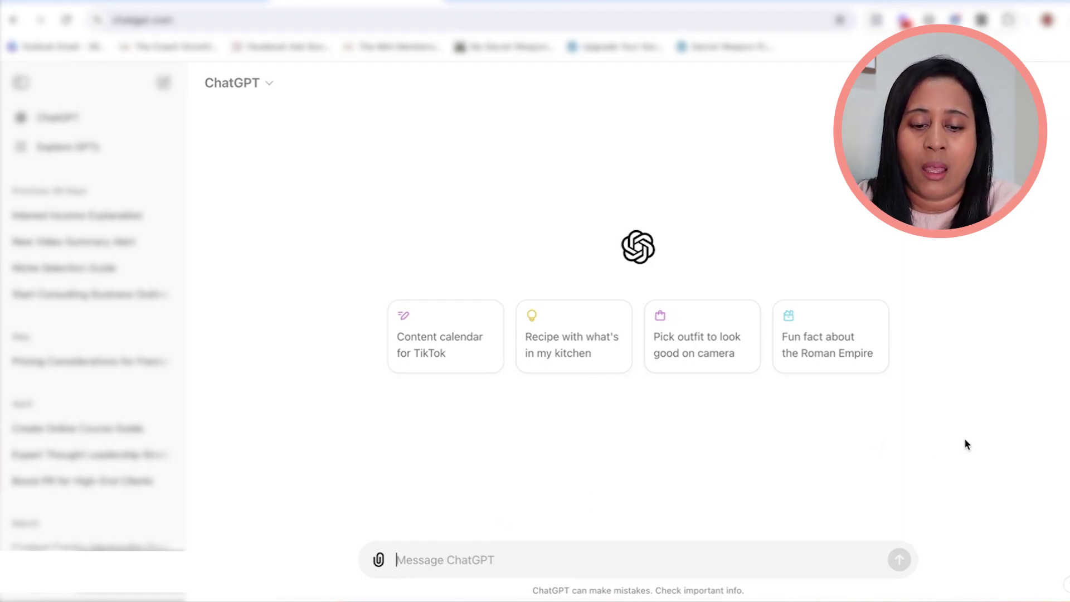
{"action": "type", "text": "C"}
{"action": "key", "text": "BackSpace"}
{"action": "type", "text": "Create a guide on how to creat ea"}
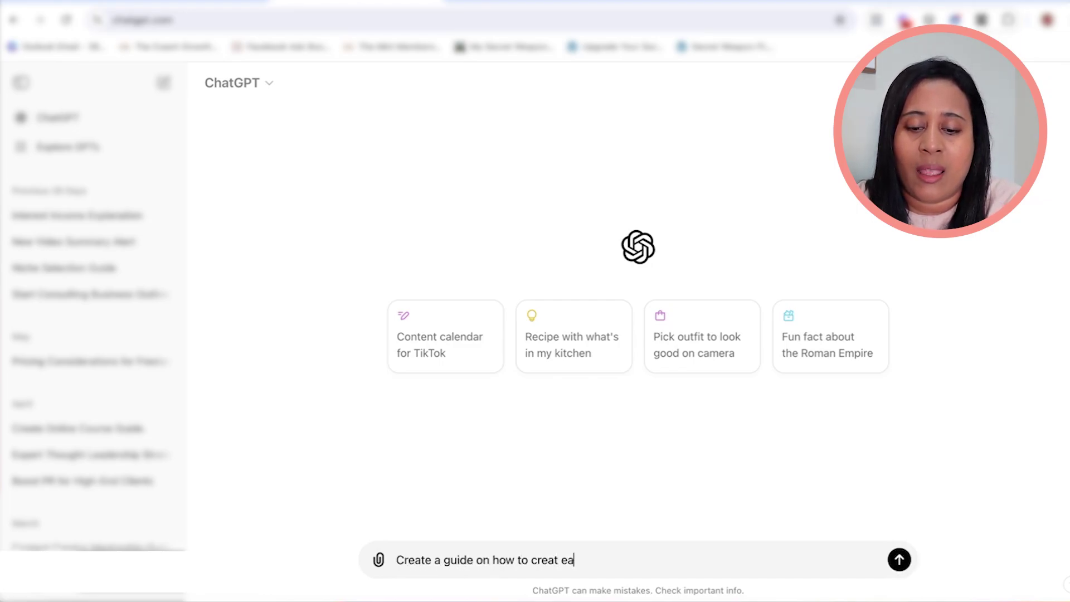
{"action": "key", "text": "BackSpace"}
{"action": "key", "text": "BackSpace"}
{"action": "key", "text": "BackSpace"}
{"action": "type", "text": "e a soc"}
{"action": "key", "text": "BackSpace"}
{"action": "key", "text": "BackSpace"}
{"action": "key", "text": "BackSpace"}
{"action": "type", "text": "social media marke"}
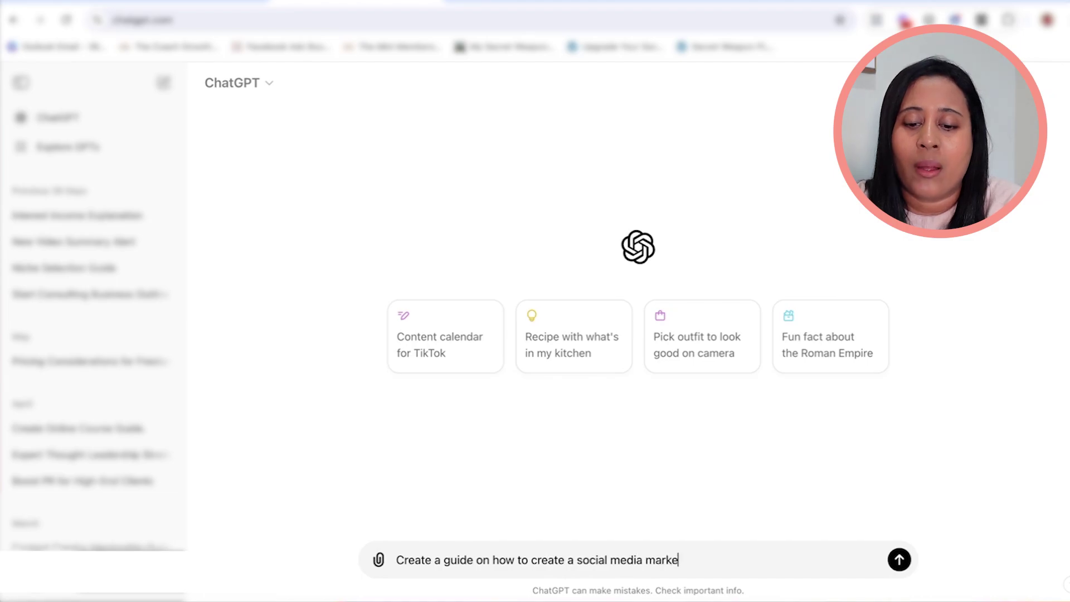
{"action": "type", "text": "ting plan for small businesso n"}
{"action": "key", "text": "BackSpace"}
{"action": "key", "text": "BackSpace"}
{"action": "key", "text": "BackSpace"}
{"action": "type", "text": "owners, social media man"}
{"action": "type", "text": "agers, and pe"}
{"action": "type", "text": "ople who are contenet c"}
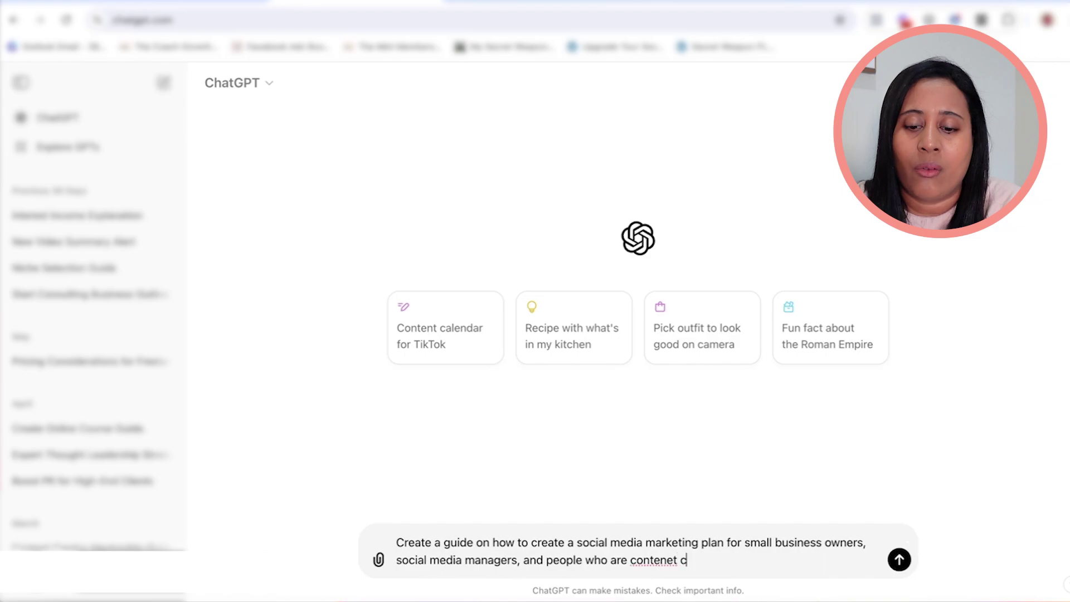
{"action": "key", "text": "BackSpace"}
{"action": "key", "text": "BackSpace"}
{"action": "key", "text": "BackSpace"}
{"action": "key", "text": "BackSpace"}
{"action": "type", "text": "t creators."}
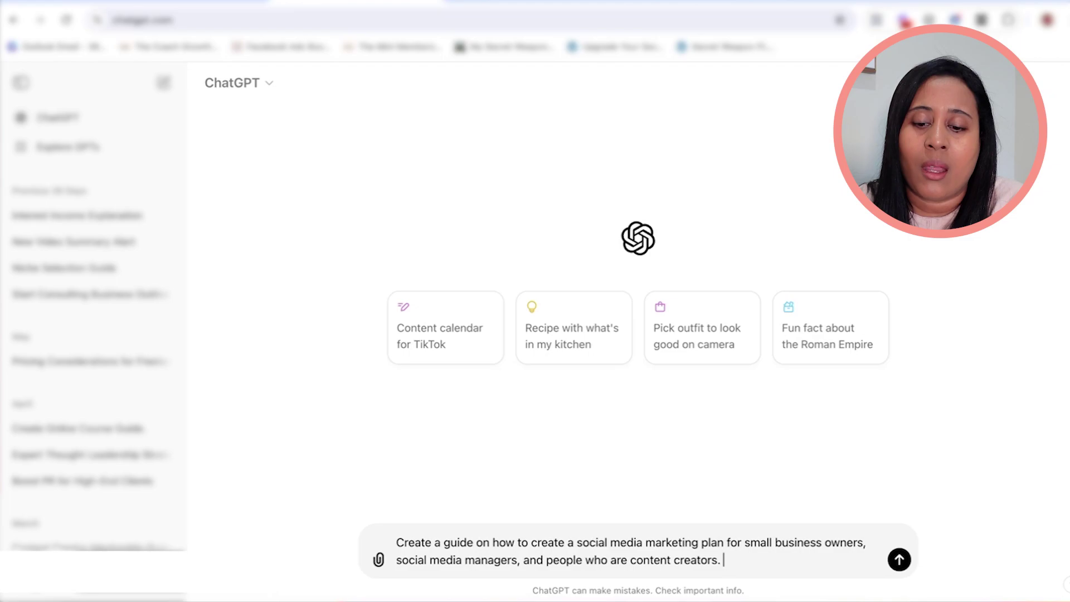
{"action": "type", "text": "Expl"}
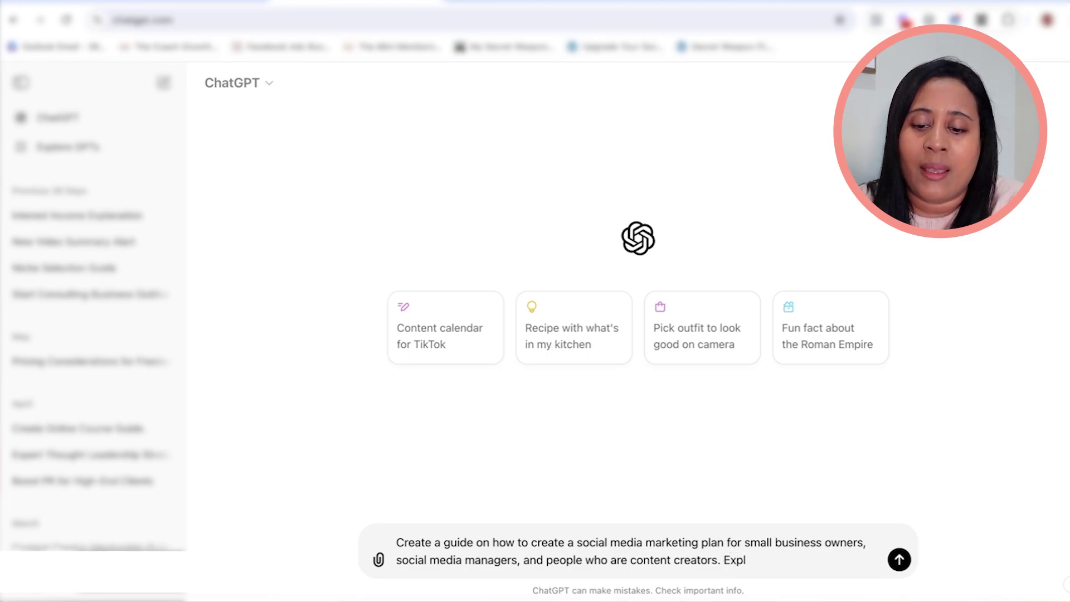
{"action": "type", "text": "ain "}
{"action": "type", "text": "which platform"}
{"action": "type", "text": "s to choose, how "}
{"action": "type", "text": "often to post a"}
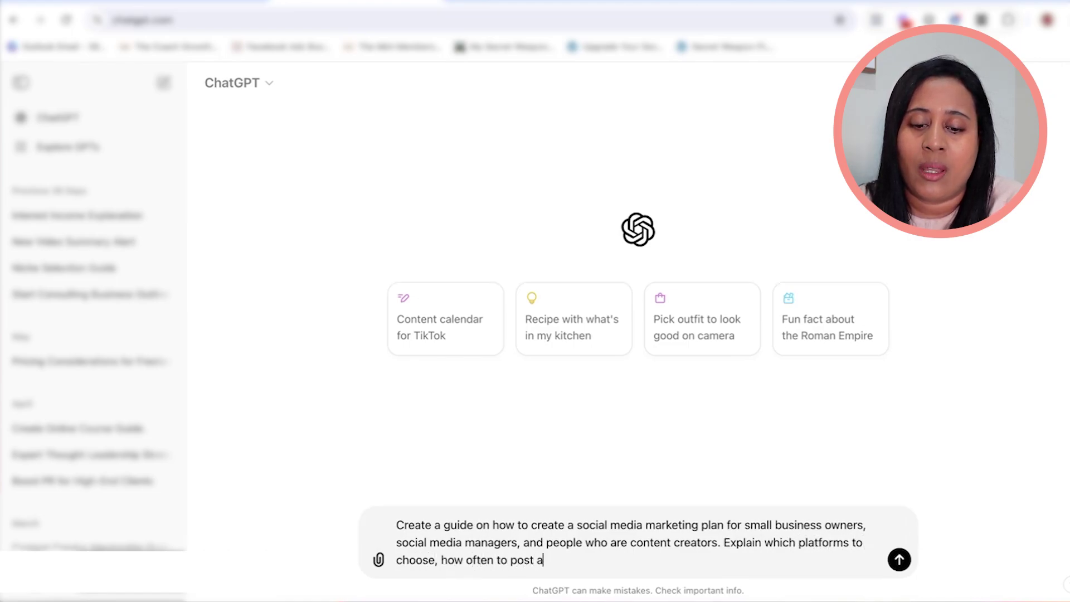
{"action": "type", "text": "nd schedule content, how to "}
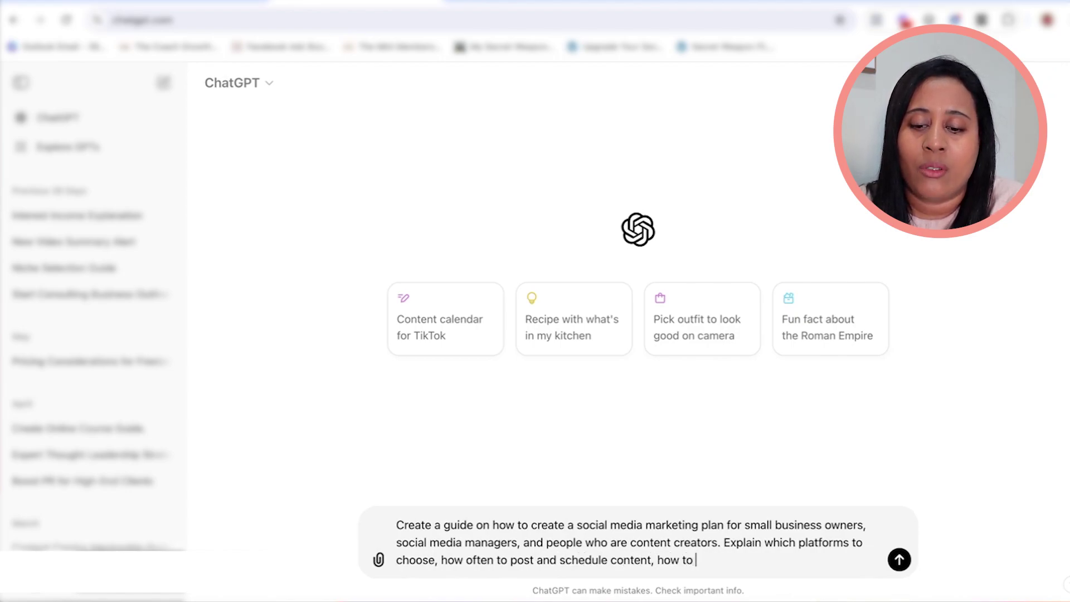
{"action": "type", "text": "create content pil"}
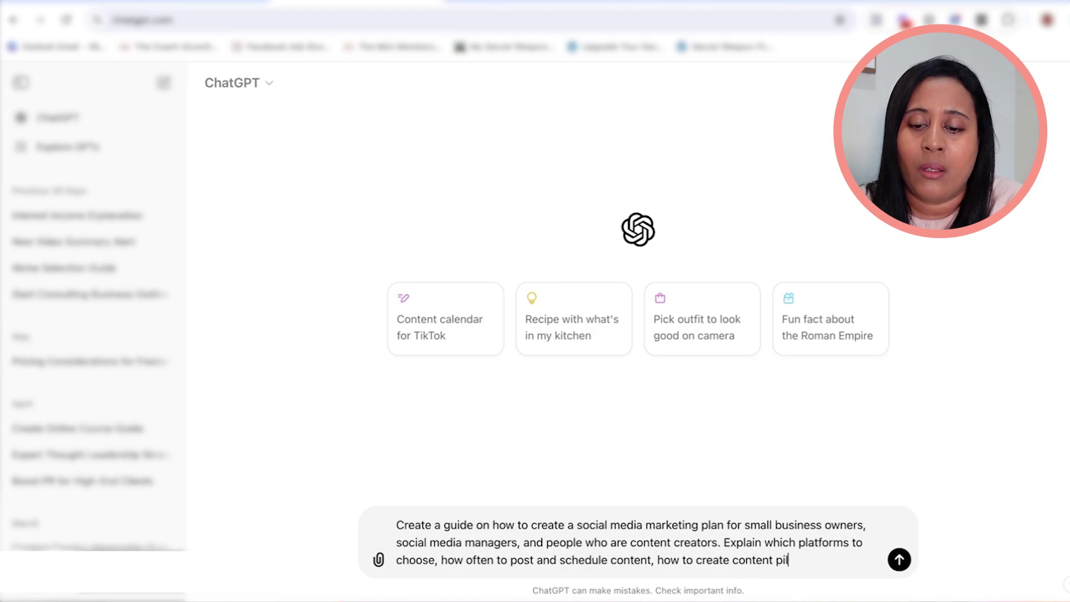
{"action": "type", "text": "lars, the best time"}
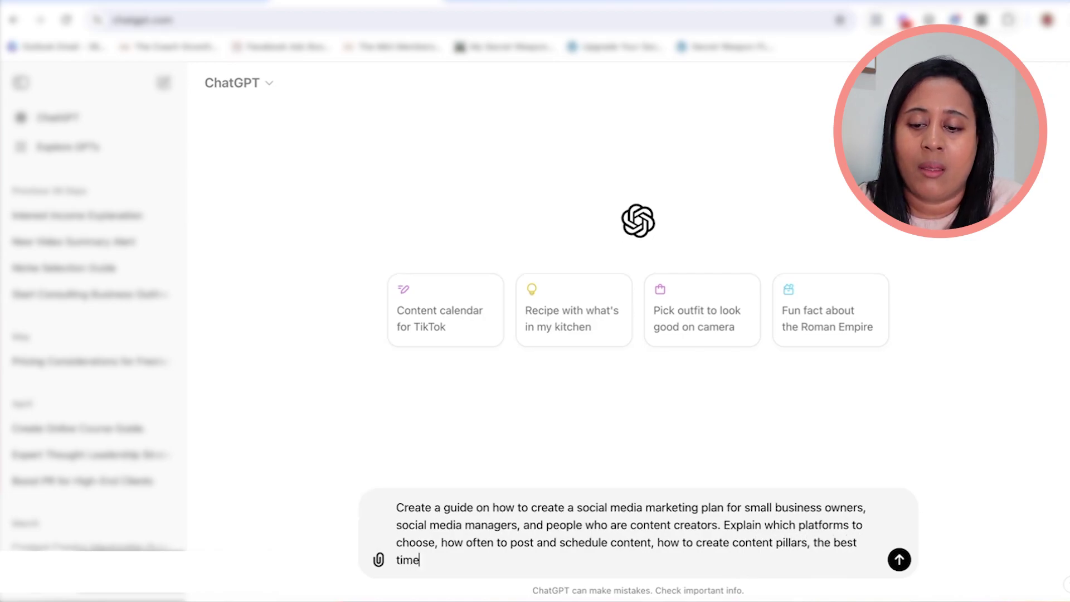
{"action": "type", "text": "e"}
- Add best posting times per platform and a call to action for the Notion content calendar
{"action": "key", "text": "BackSpace"}
{"action": "type", "text": "s to "}
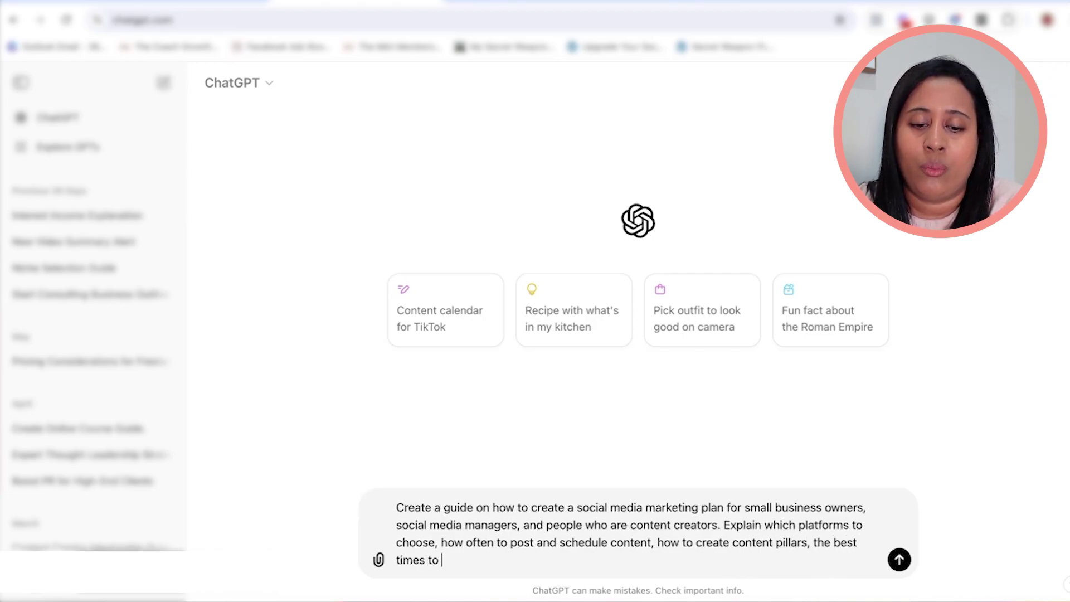
{"action": "type", "text": "post on iifferent platforms."}
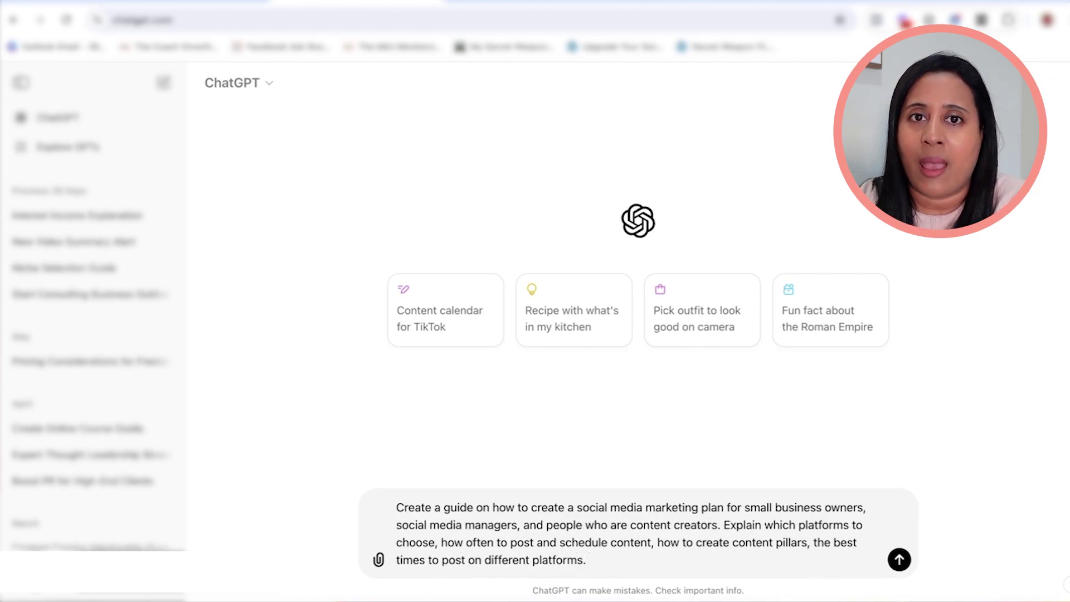
{"action": "type", "text": " Include a call to action to purchase my "}
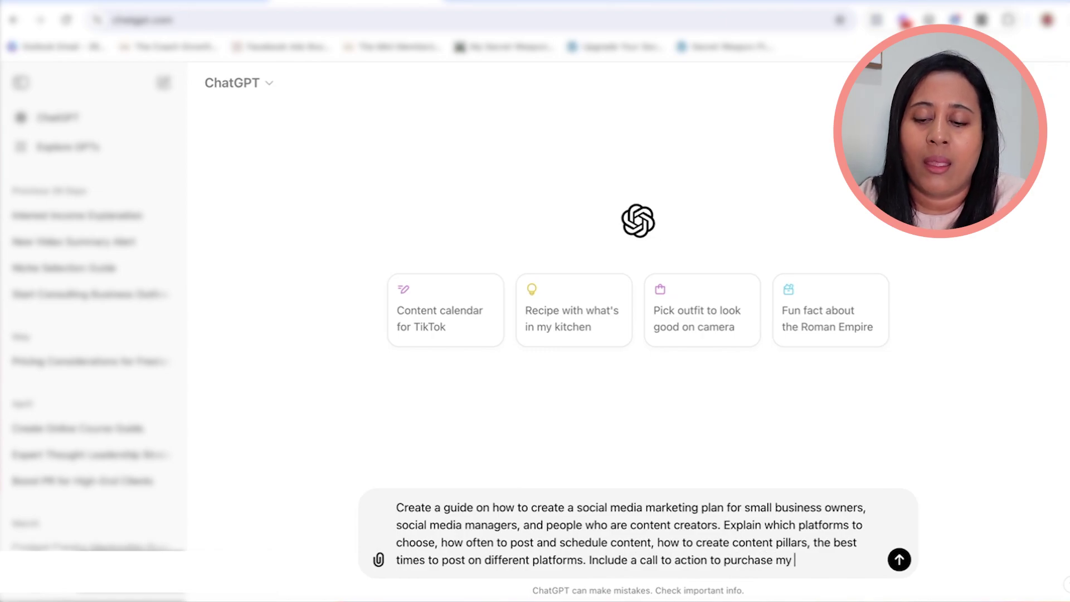
{"action": "type", "text": "Notion content "}
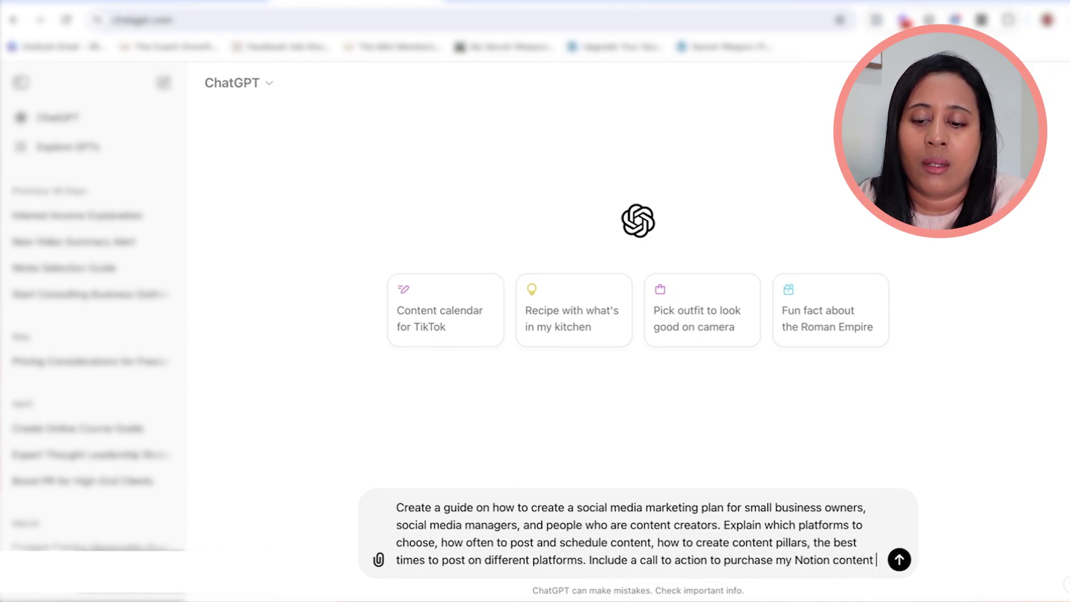
{"action": "type", "text": "caled"}
{"action": "type", "text": "ndar template."}
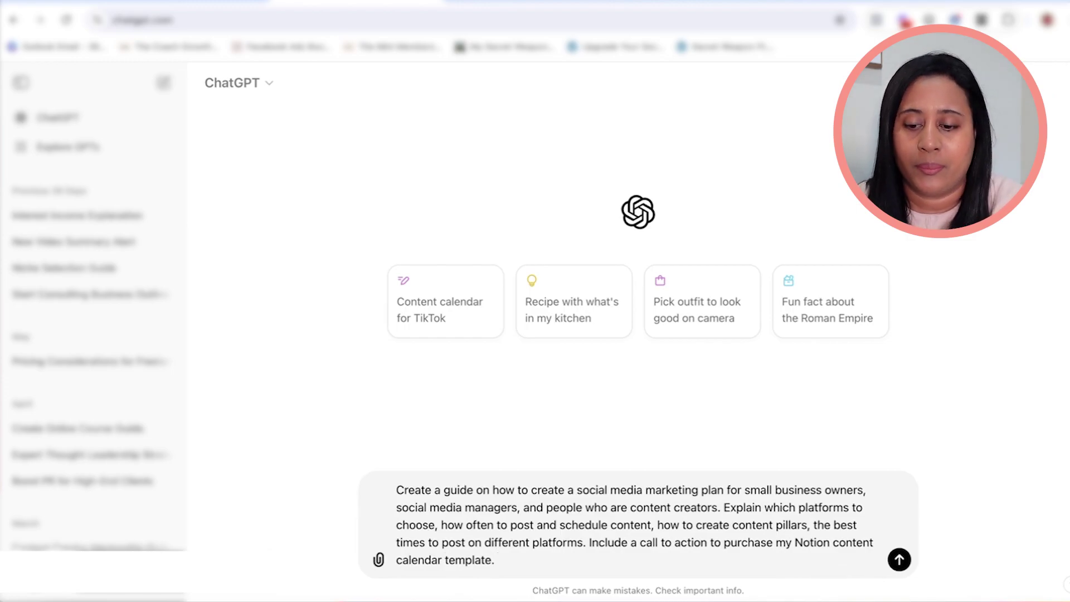
- Send the prompt to ChatGPT and let it generate the guide
{"action": "left_click", "coordinate": [898, 559]}
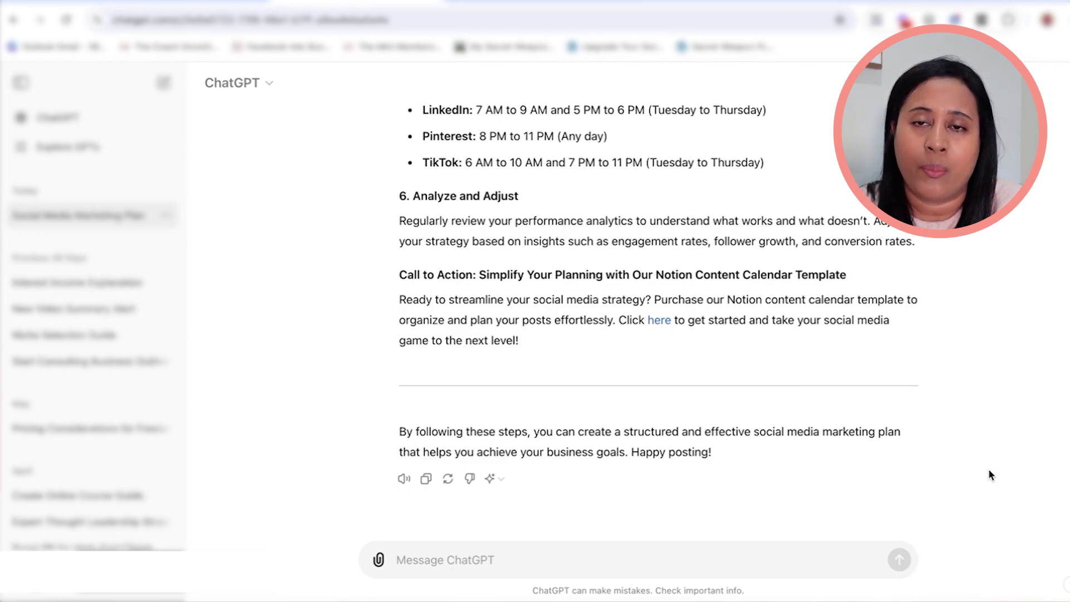
- Review the reply's Call to Action heading and paragraph by selecting them
{"action": "scroll", "coordinate": [944, 416], "scroll_direction": "up", "scroll_amount": 1}
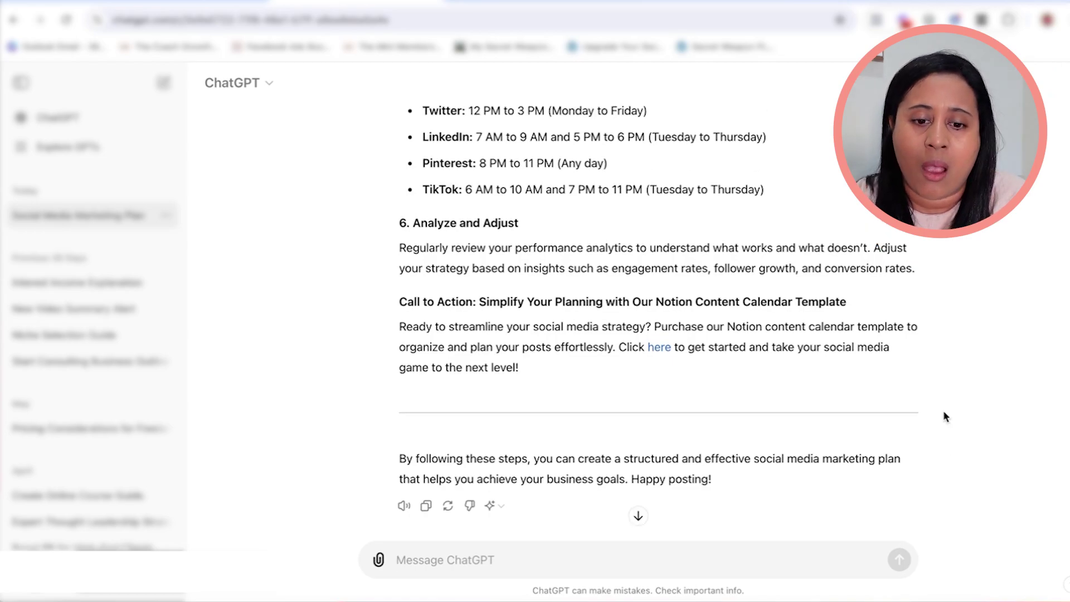
{"action": "left_click_drag", "start_coordinate": [397, 301], "coordinate": [476, 301]}
{"action": "left_click", "coordinate": [478, 301]}
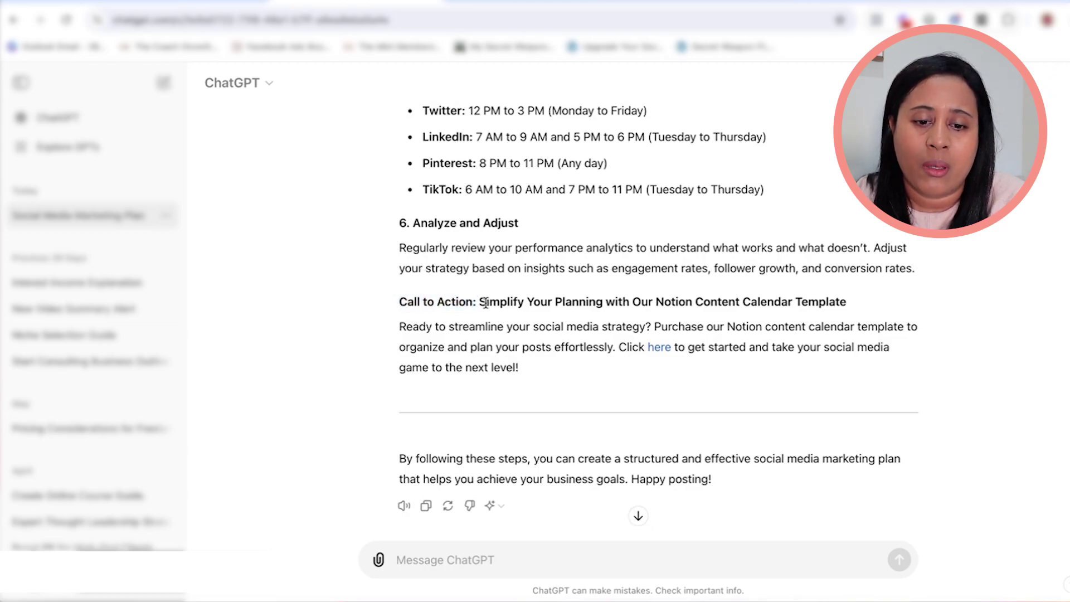
{"action": "left_click_drag", "start_coordinate": [399, 301], "coordinate": [479, 301]}
{"action": "left_click", "coordinate": [482, 301]}
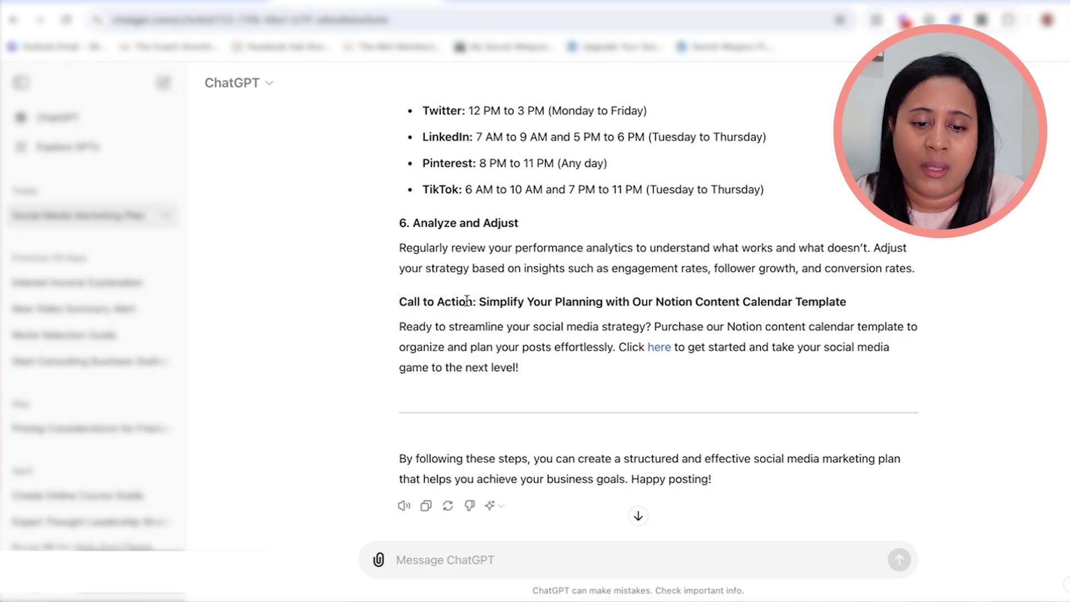
{"action": "left_click_drag", "start_coordinate": [482, 306], "coordinate": [523, 360]}
{"action": "left_click", "coordinate": [570, 365]}
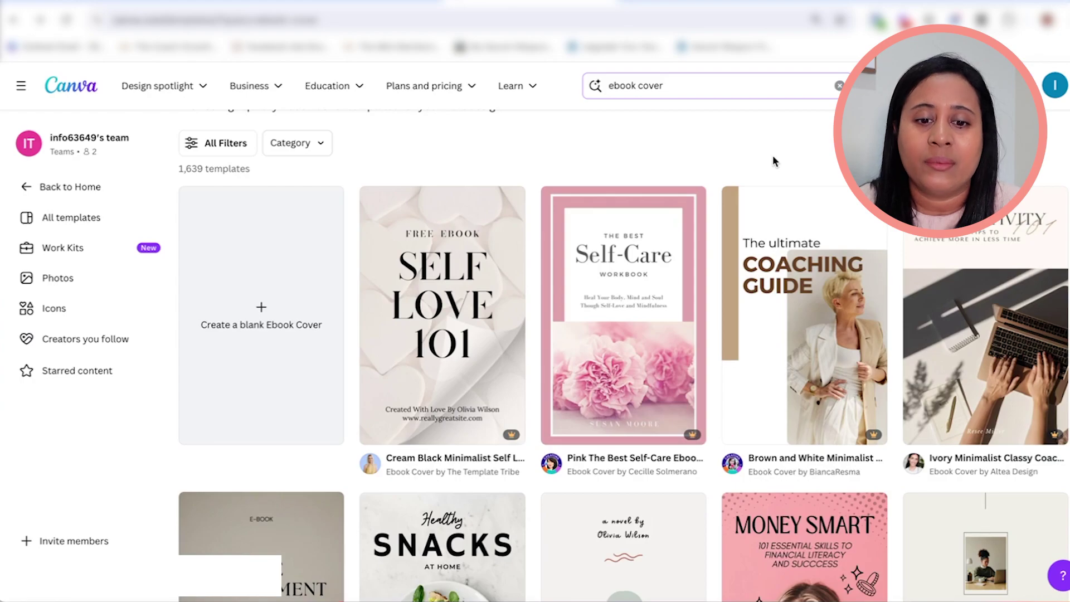
- Rerun the 'ebook cover' template search and browse the 1,639 results
{"action": "left_click", "coordinate": [693, 91]}
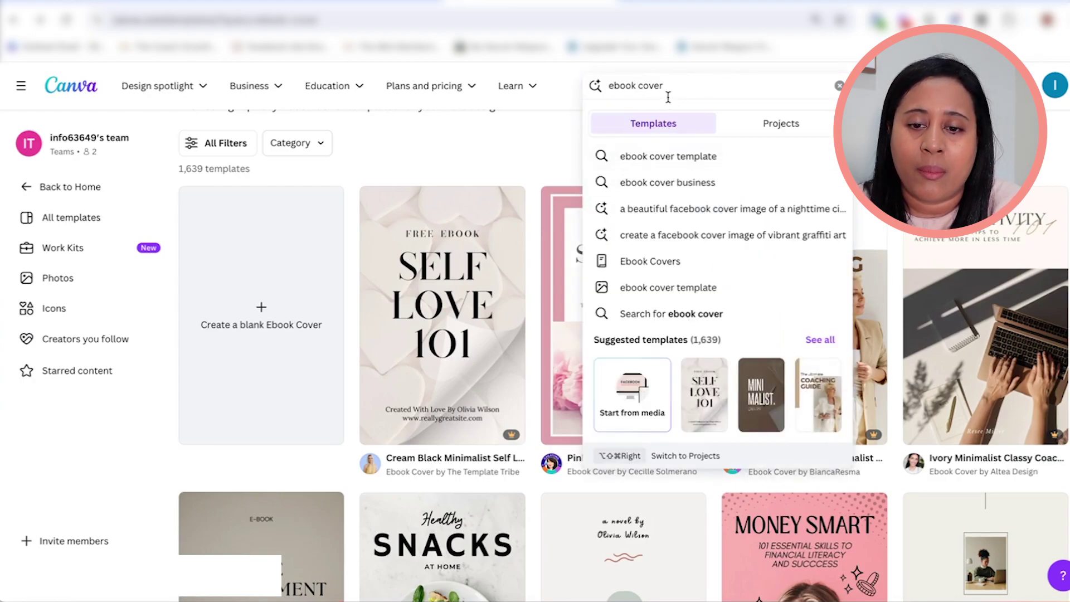
{"action": "triple_click", "coordinate": [671, 90]}
{"action": "left_click", "coordinate": [658, 86]}
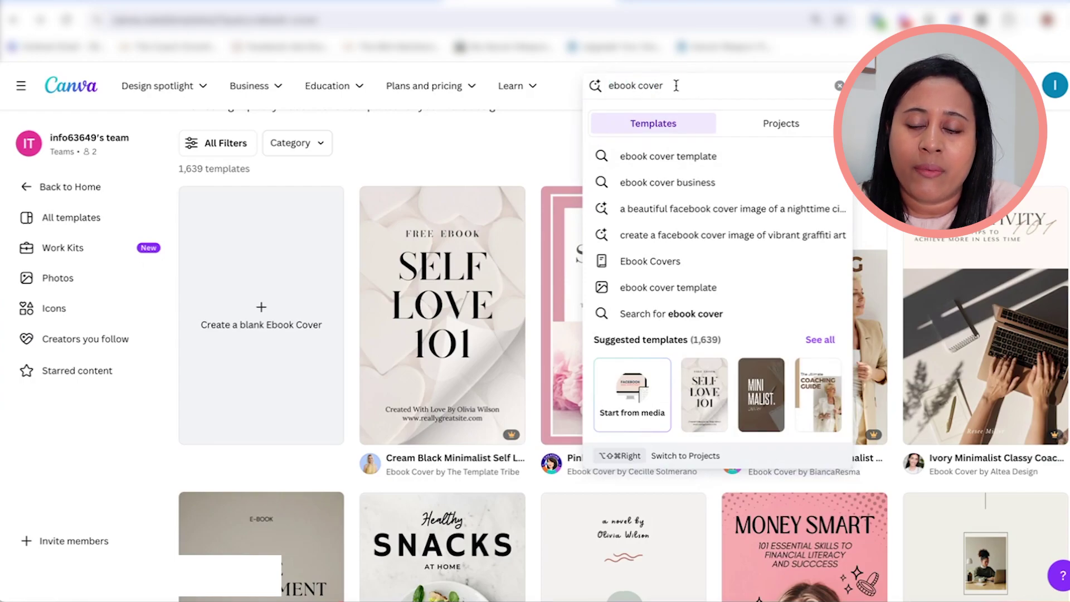
{"action": "key", "text": "Return"}
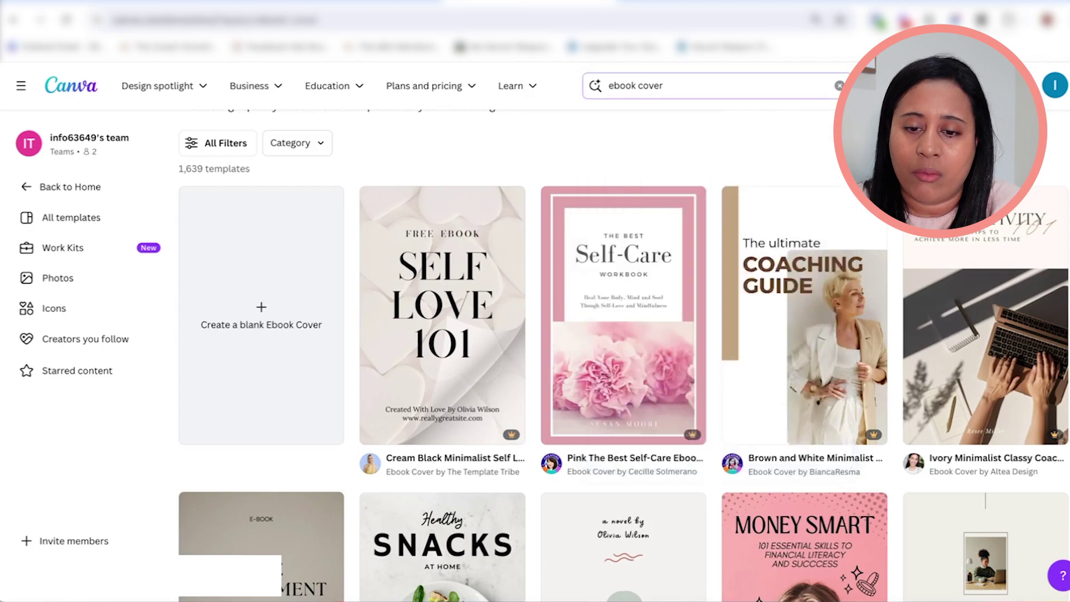
{"action": "scroll", "coordinate": [571, 153], "scroll_direction": "down", "scroll_amount": 6}
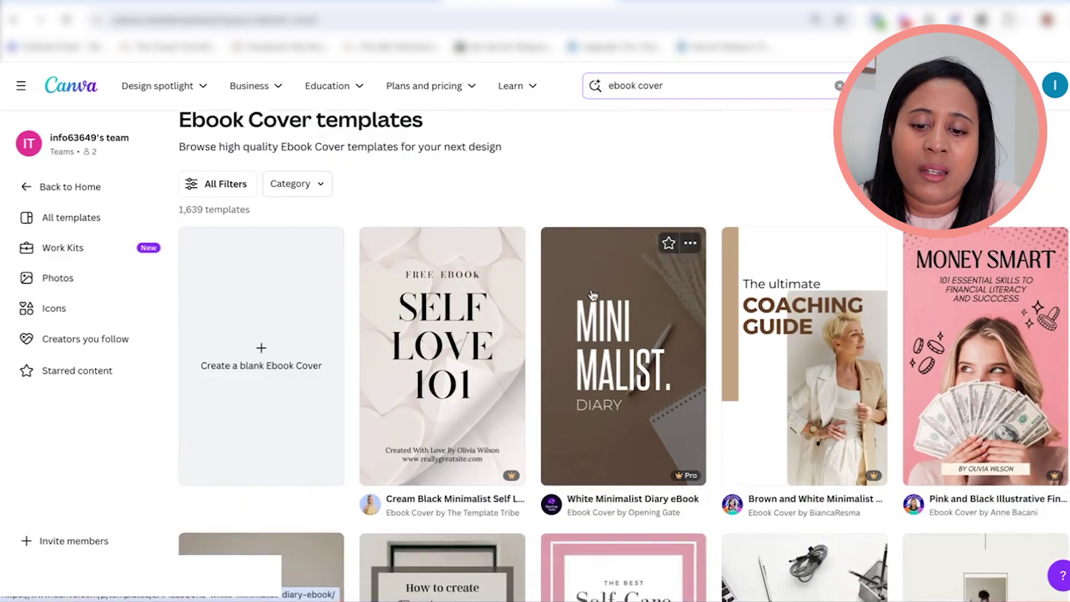
{"action": "scroll", "coordinate": [600, 358], "scroll_direction": "down", "scroll_amount": 2}
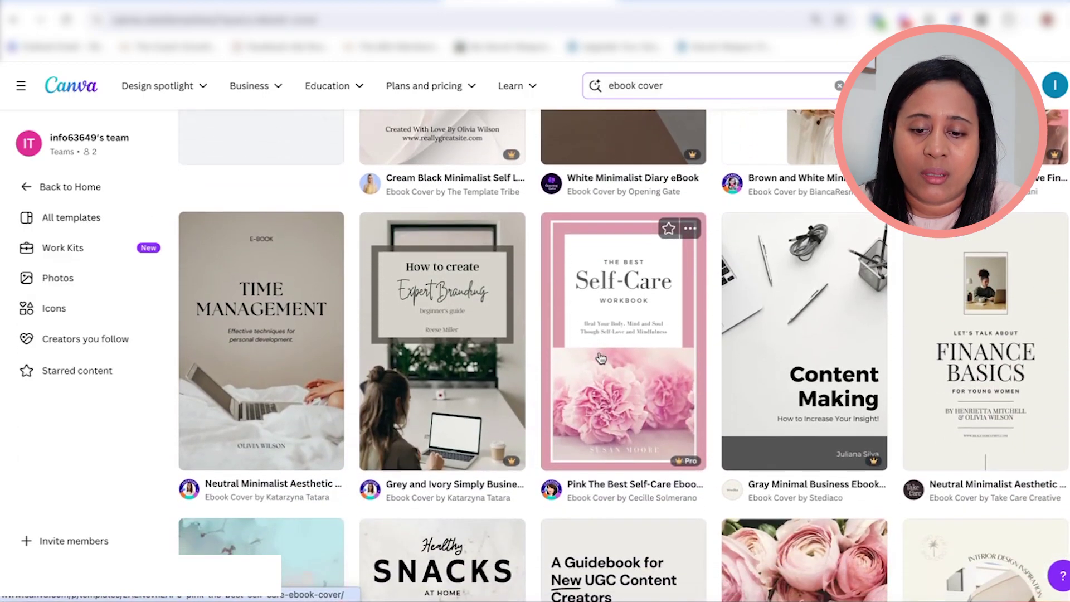
{"action": "scroll", "coordinate": [600, 357], "scroll_direction": "down", "scroll_amount": 2}
{"action": "scroll", "coordinate": [601, 358], "scroll_direction": "down", "scroll_amount": 4}
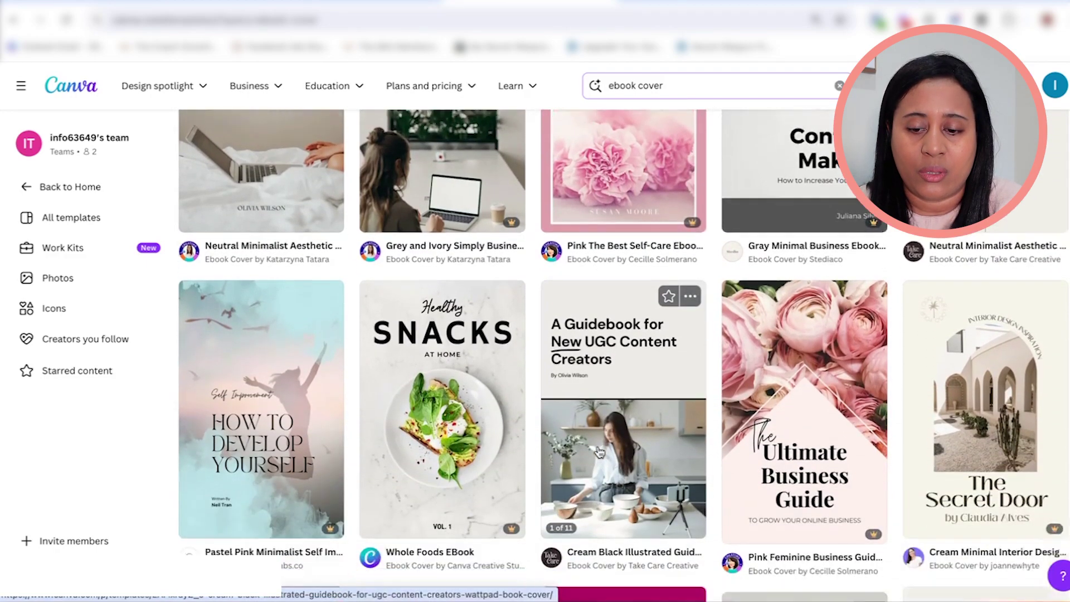
{"action": "scroll", "coordinate": [602, 398], "scroll_direction": "up", "scroll_amount": 5}
{"action": "scroll", "coordinate": [602, 398], "scroll_direction": "up", "scroll_amount": 2}
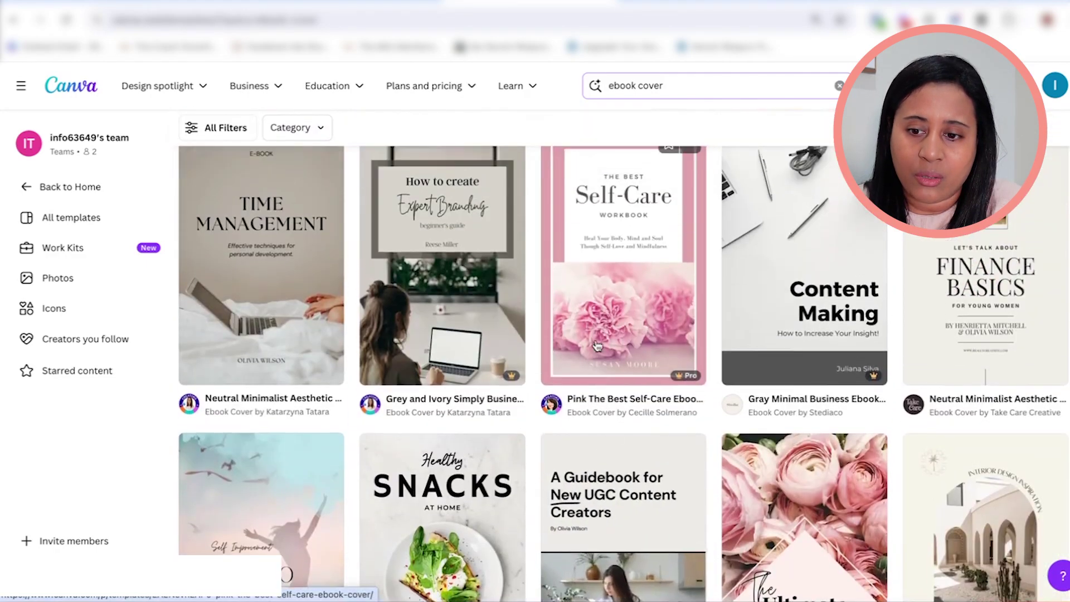
{"action": "scroll", "coordinate": [598, 346], "scroll_direction": "up", "scroll_amount": 5}
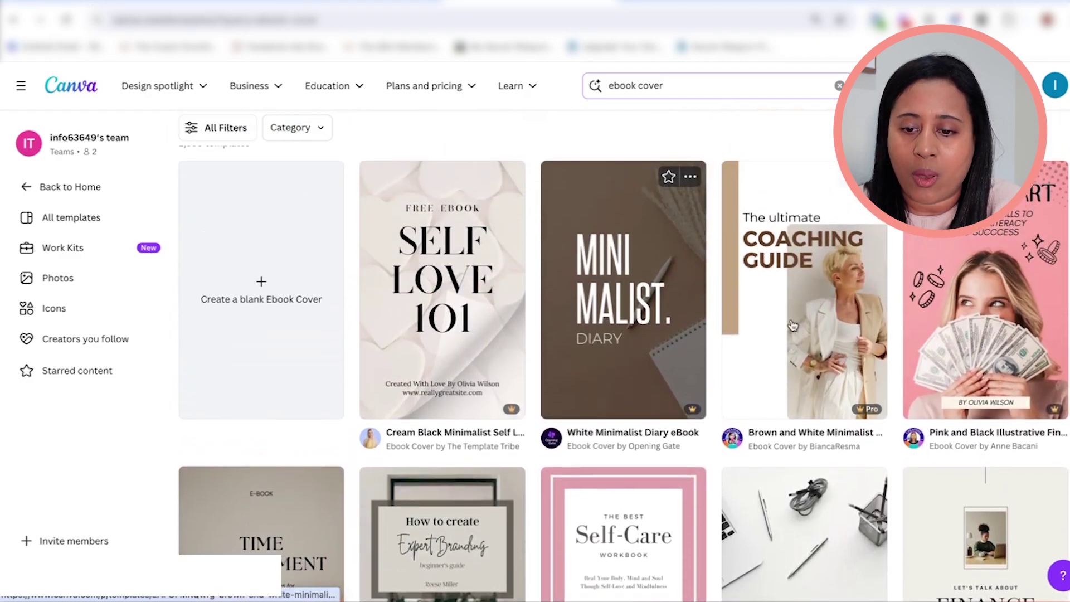
- Customize the Coaching Guide template and retitle it 'SOCIAL MEDIA GUIDE'
{"action": "left_click", "coordinate": [795, 199]}
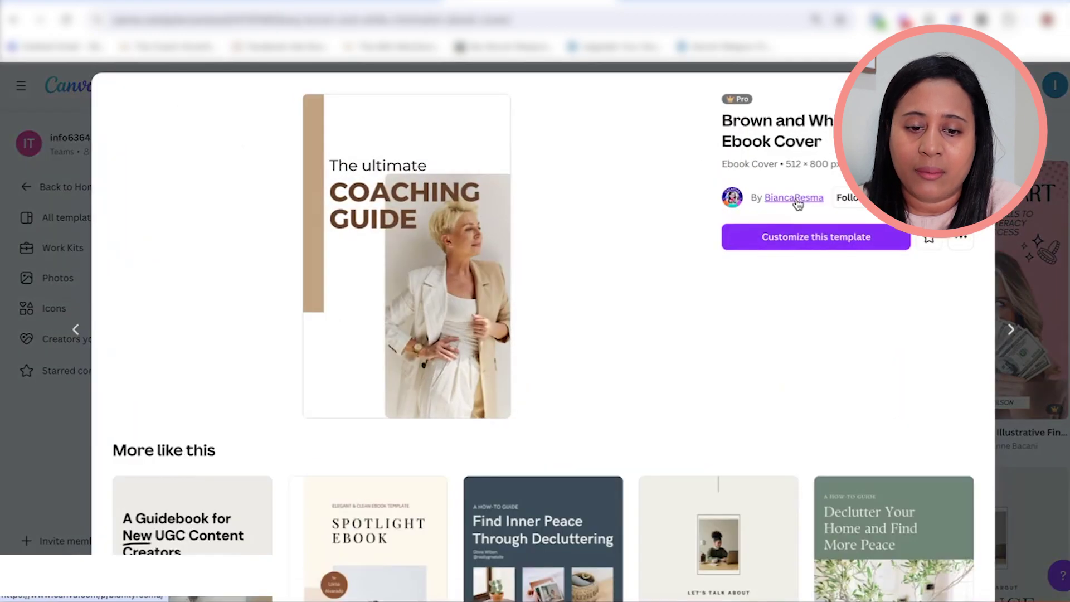
{"action": "left_click", "coordinate": [800, 239]}
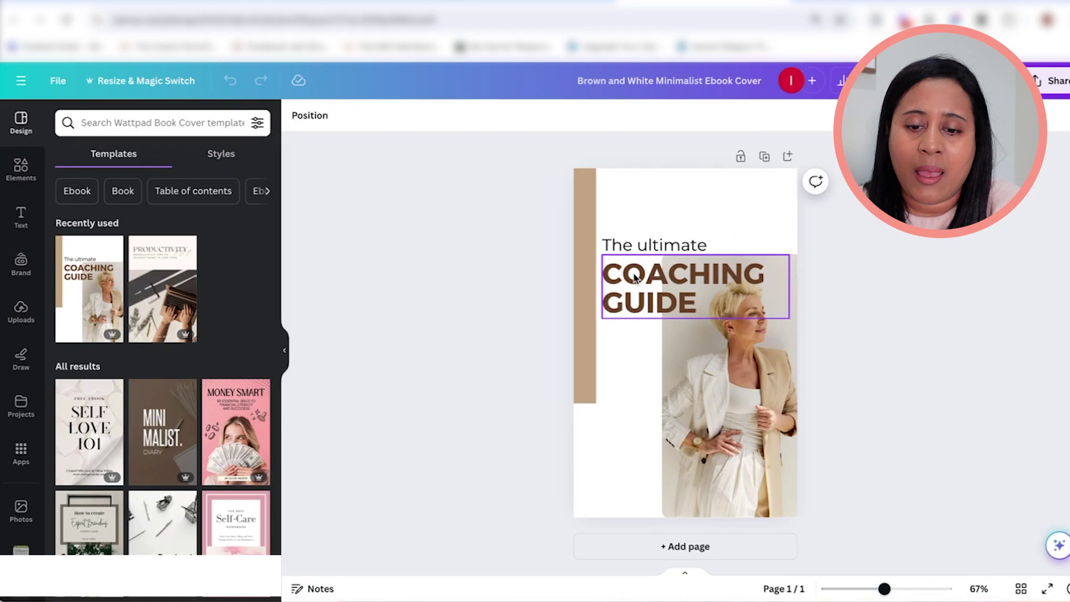
{"action": "double_click", "coordinate": [635, 277]}
{"action": "type", "text": "SOCIAL M"}
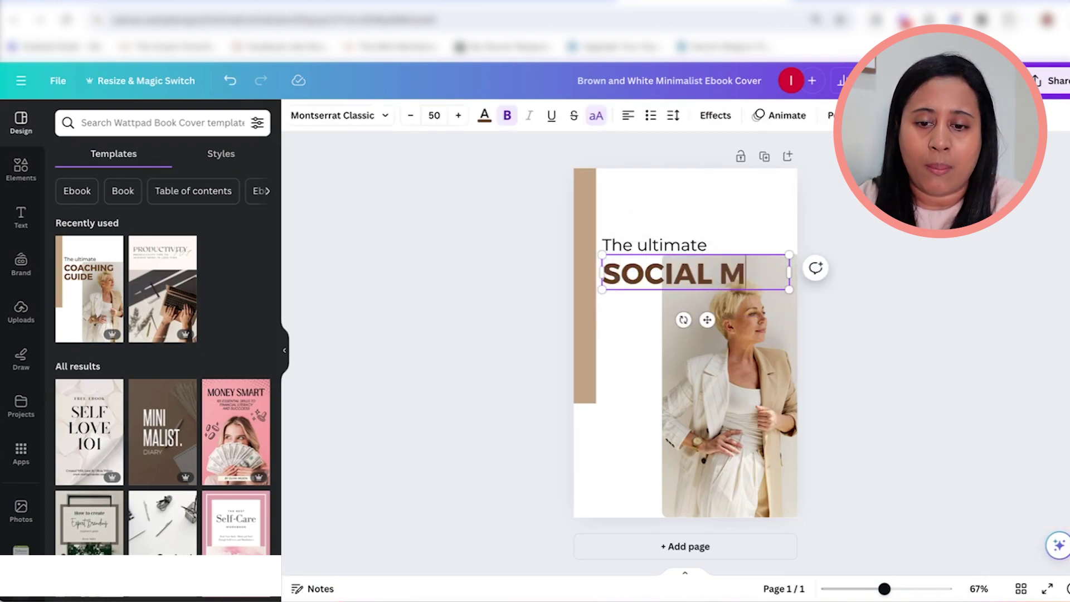
{"action": "type", "text": "EDIA GUIDE"}
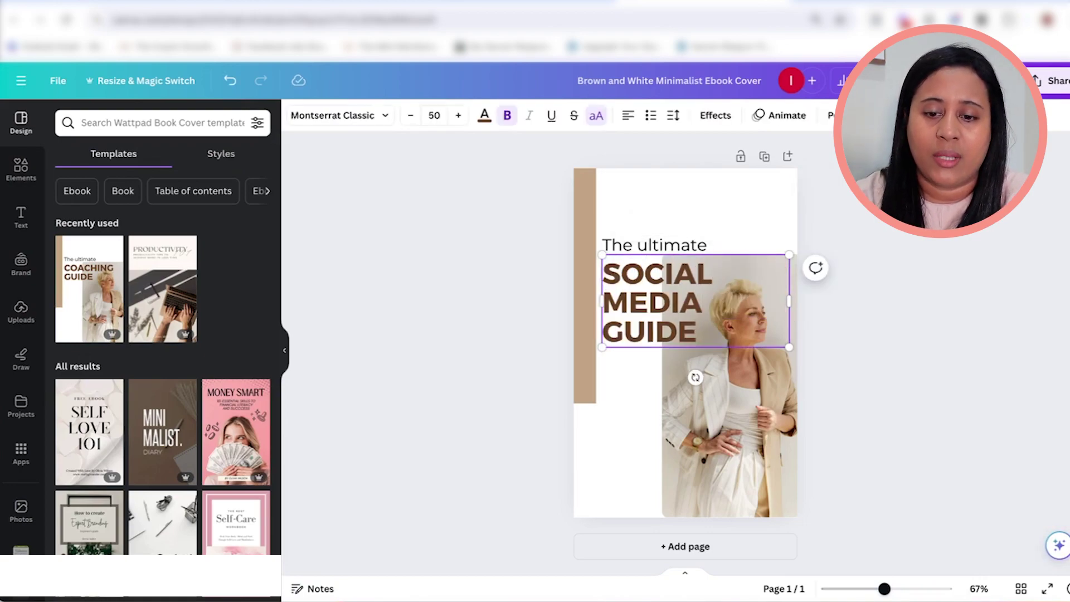
{"action": "left_click", "coordinate": [450, 252]}
- Recolour the brown side bar and the title text to black (#000000)
{"action": "left_click", "coordinate": [580, 215]}
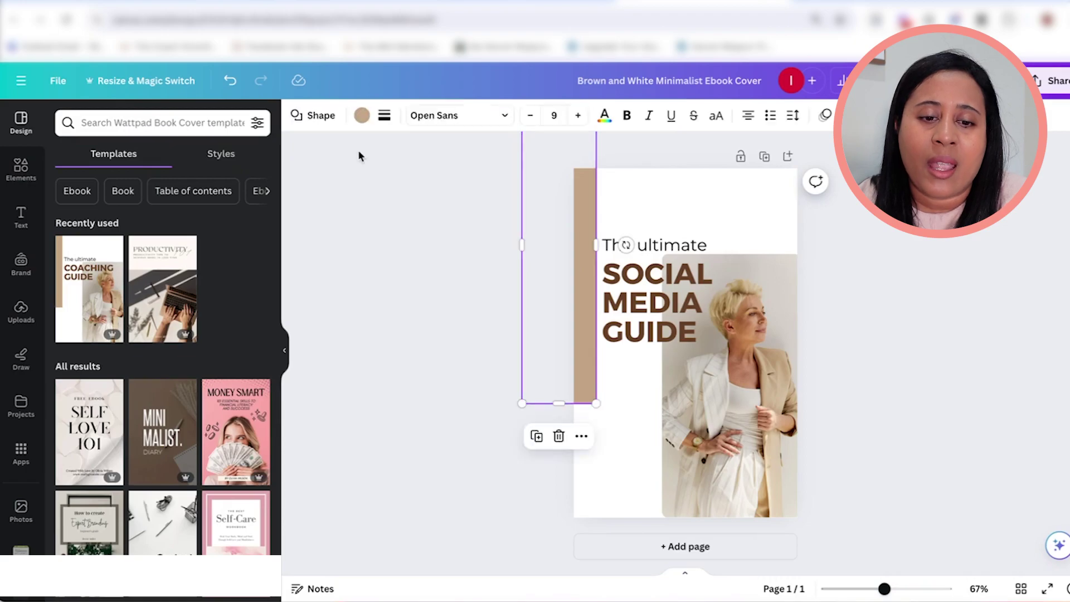
{"action": "left_click", "coordinate": [361, 116]}
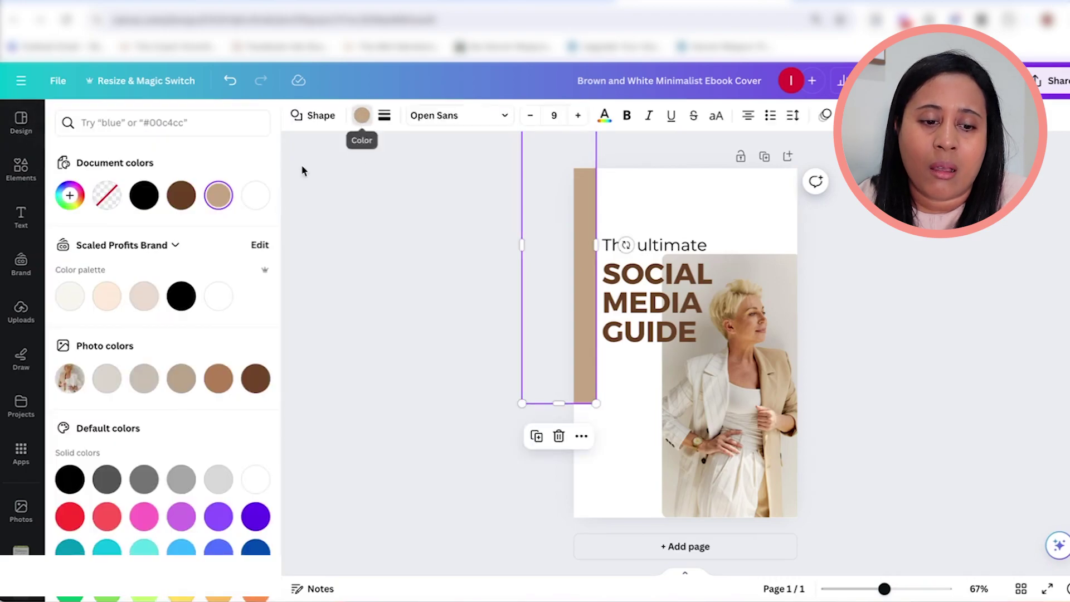
{"action": "left_click", "coordinate": [181, 296]}
{"action": "double_click", "coordinate": [671, 319]}
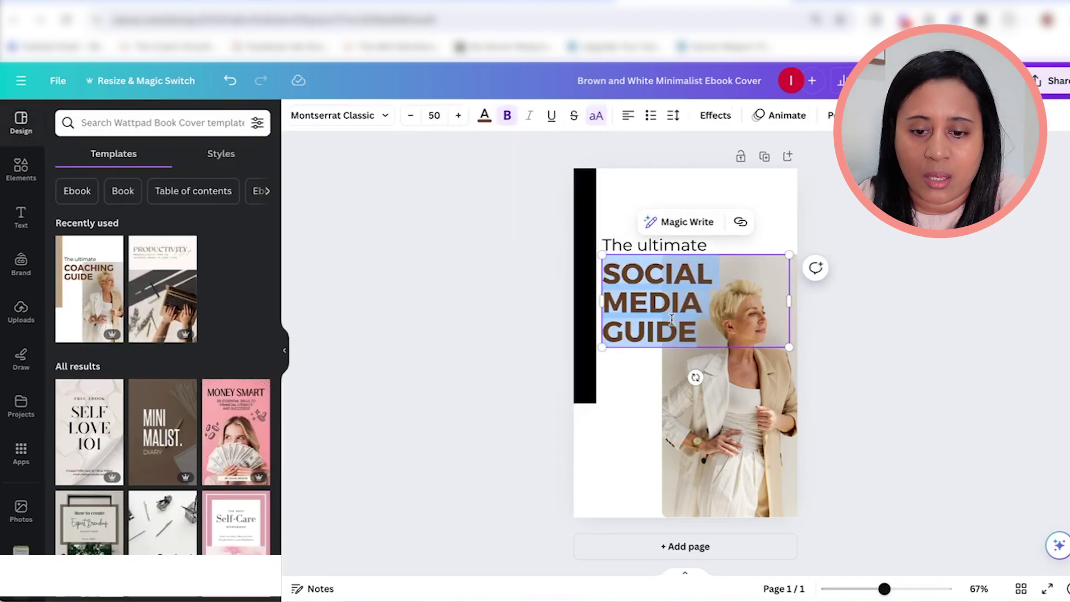
{"action": "left_click", "coordinate": [484, 116]}
{"action": "left_click", "coordinate": [188, 304]}
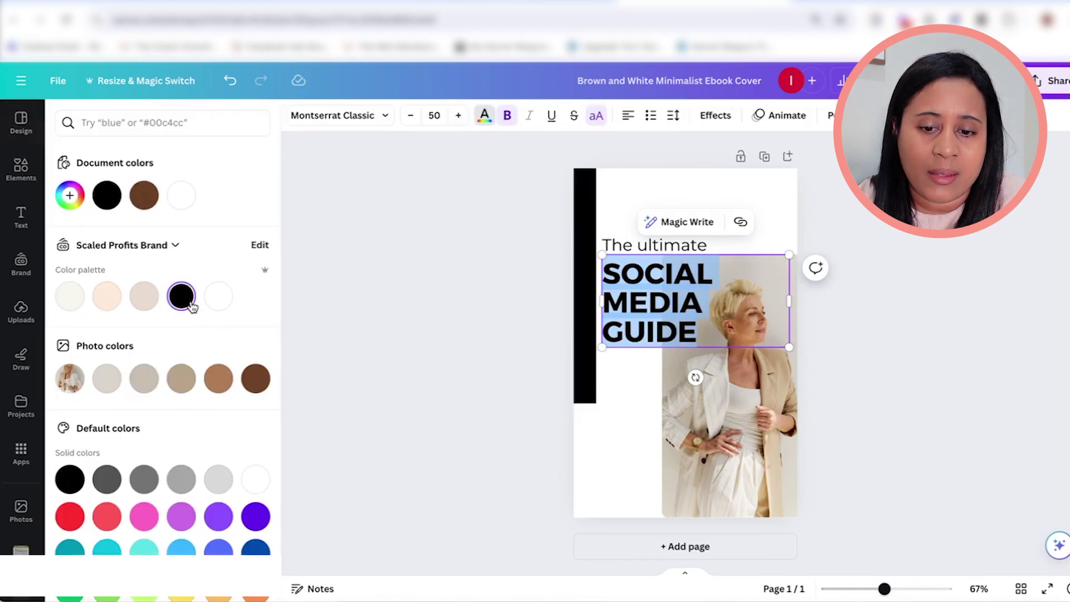
{"action": "left_click", "coordinate": [732, 431]}
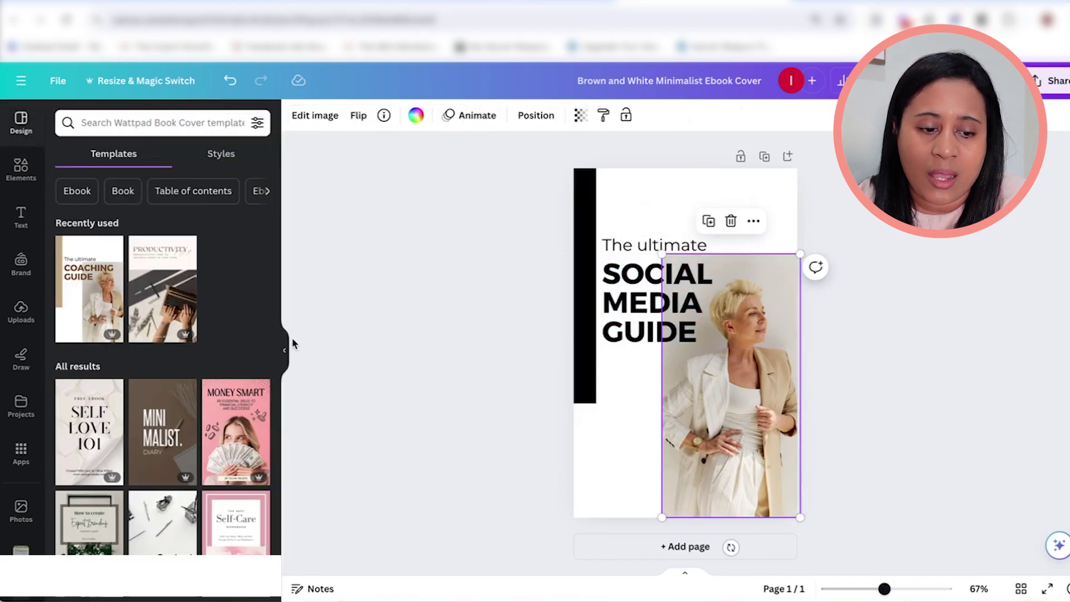
- Replace the woman's photo with the pink desk-and-flowers photo and add a blank second page
{"action": "scroll", "coordinate": [20, 446], "scroll_direction": "down", "scroll_amount": 1}
{"action": "key", "text": "Delete"}
{"action": "left_click", "coordinate": [21, 484]}
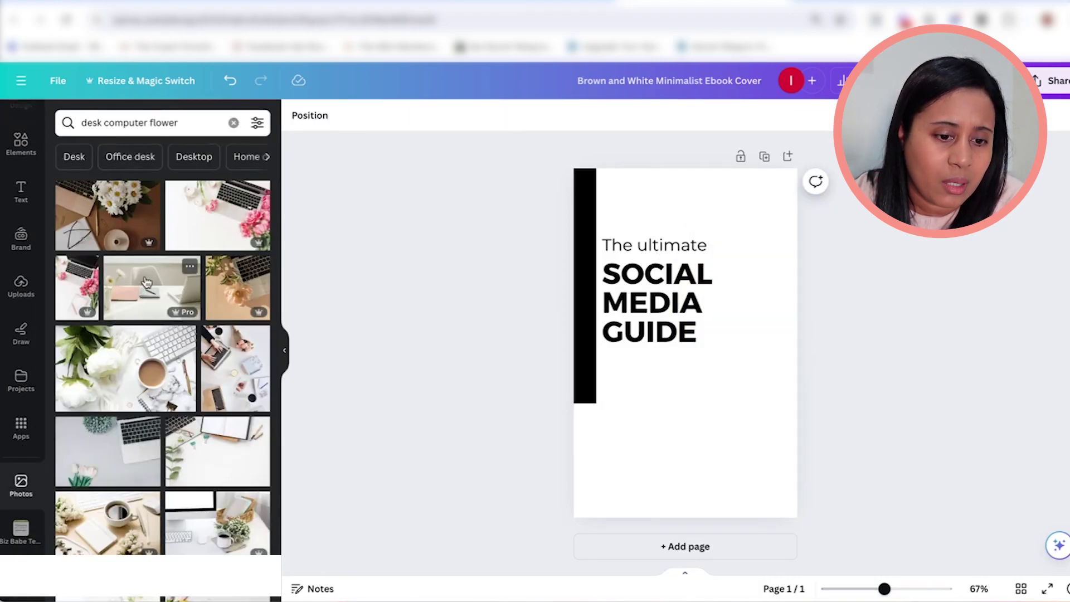
{"action": "left_click_drag", "start_coordinate": [146, 281], "coordinate": [650, 446]}
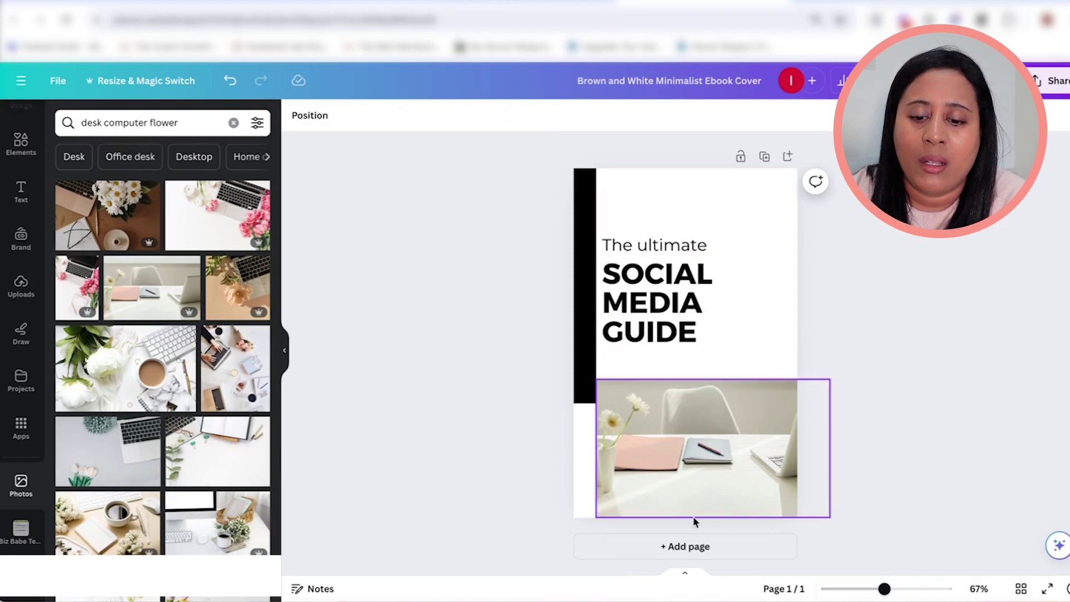
{"action": "left_click", "coordinate": [676, 545]}
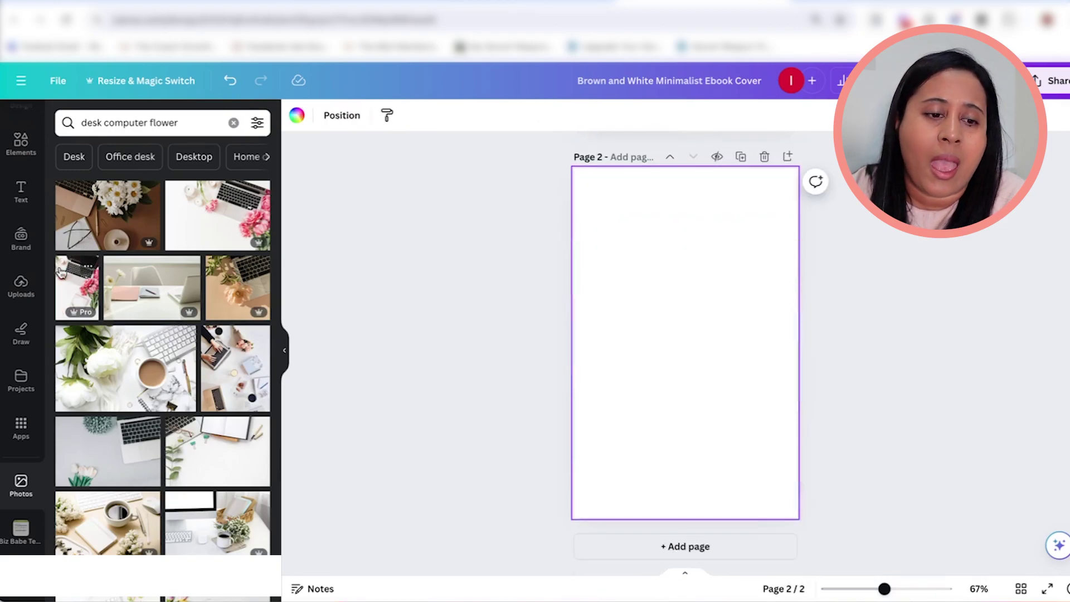
- Add a smaller Body Text element and move it to page 2's top left
{"action": "left_click", "coordinate": [20, 190]}
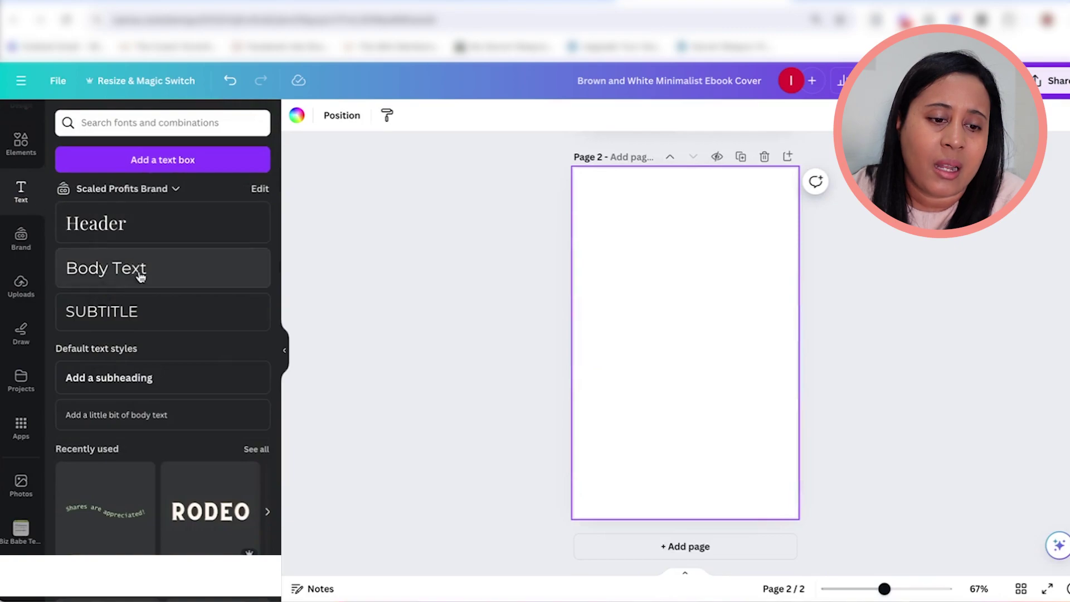
{"action": "left_click", "coordinate": [125, 270]}
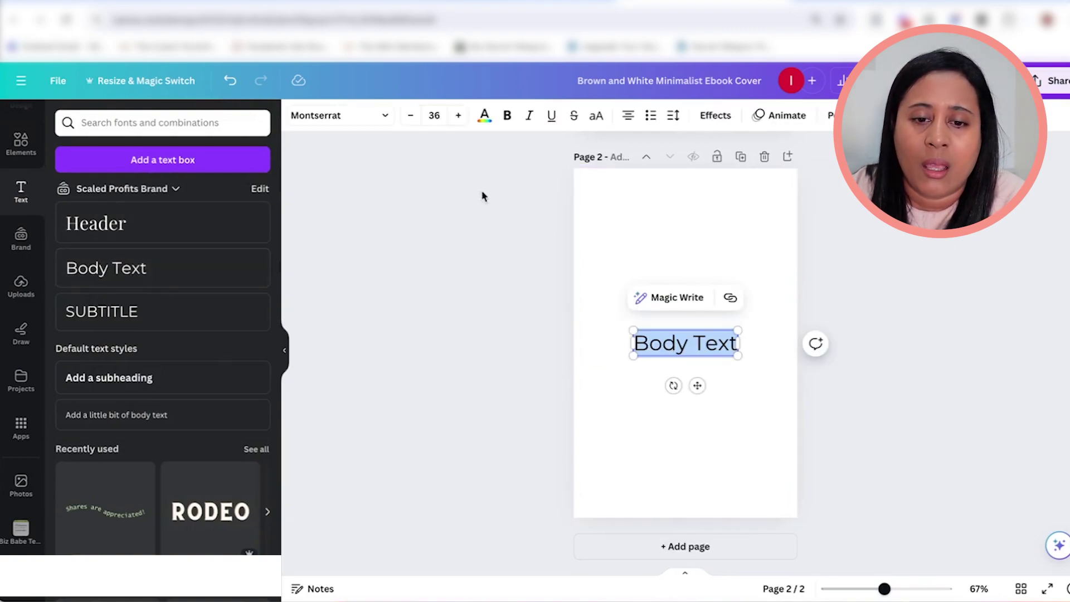
{"action": "left_click", "coordinate": [411, 115]}
{"action": "left_click", "coordinate": [410, 116]}
{"action": "left_click", "coordinate": [411, 116]}
{"action": "left_click", "coordinate": [619, 394]}
{"action": "left_click_drag", "start_coordinate": [673, 341], "coordinate": [776, 225]}
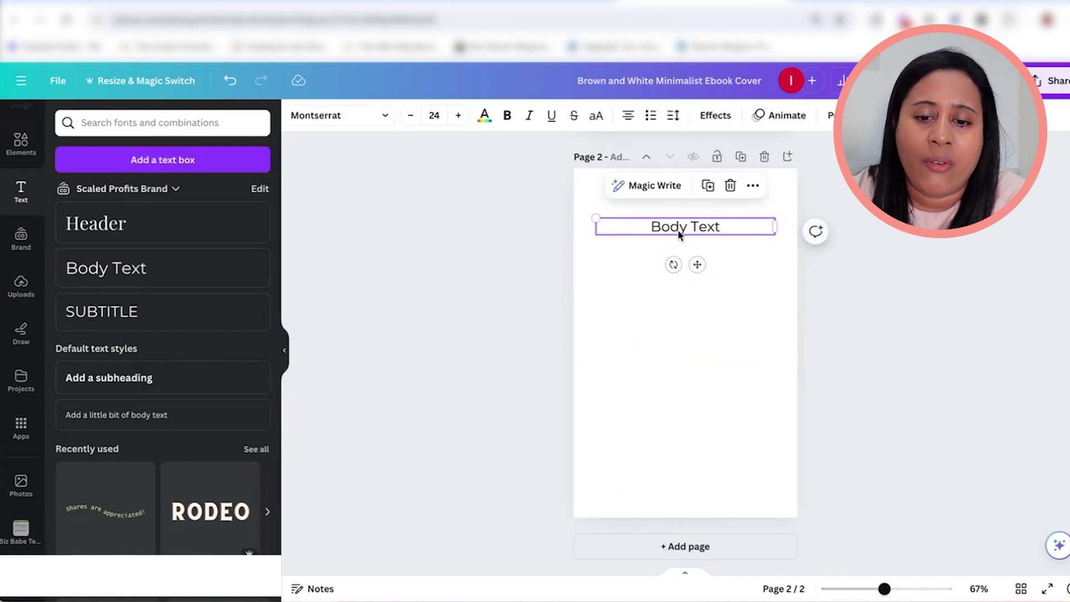
- Set the Body Text to Open Sans, left-aligned, size 18
{"action": "left_click", "coordinate": [384, 113]}
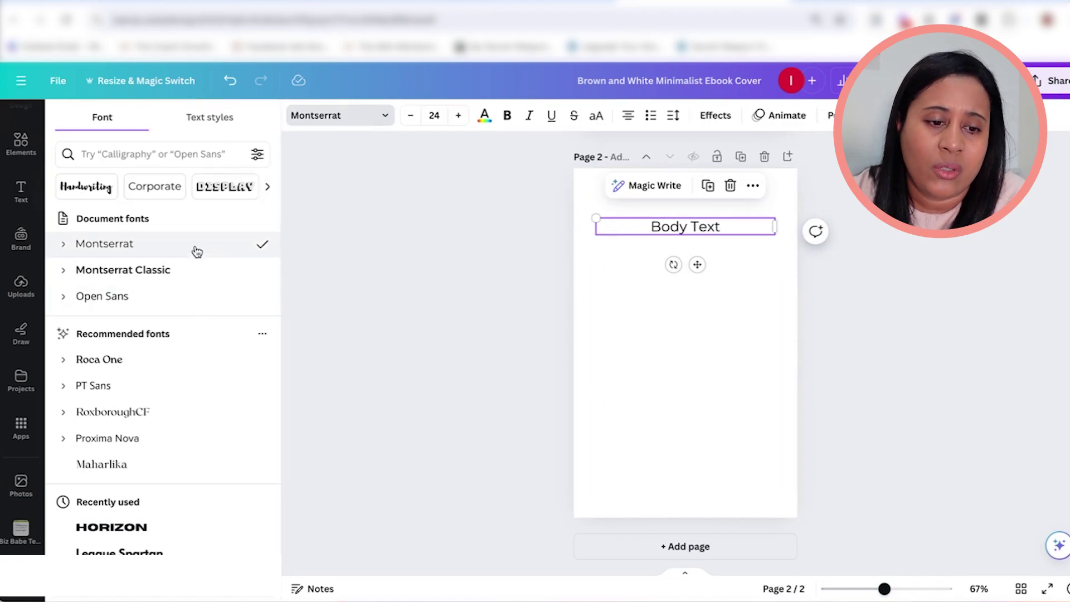
{"action": "left_click", "coordinate": [194, 295]}
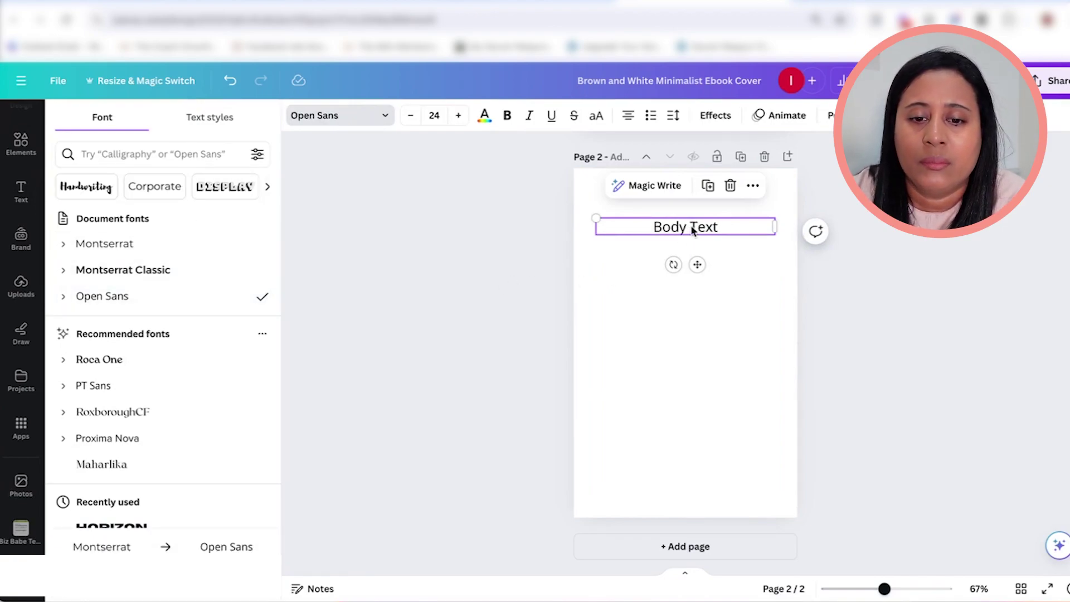
{"action": "left_click", "coordinate": [627, 115]}
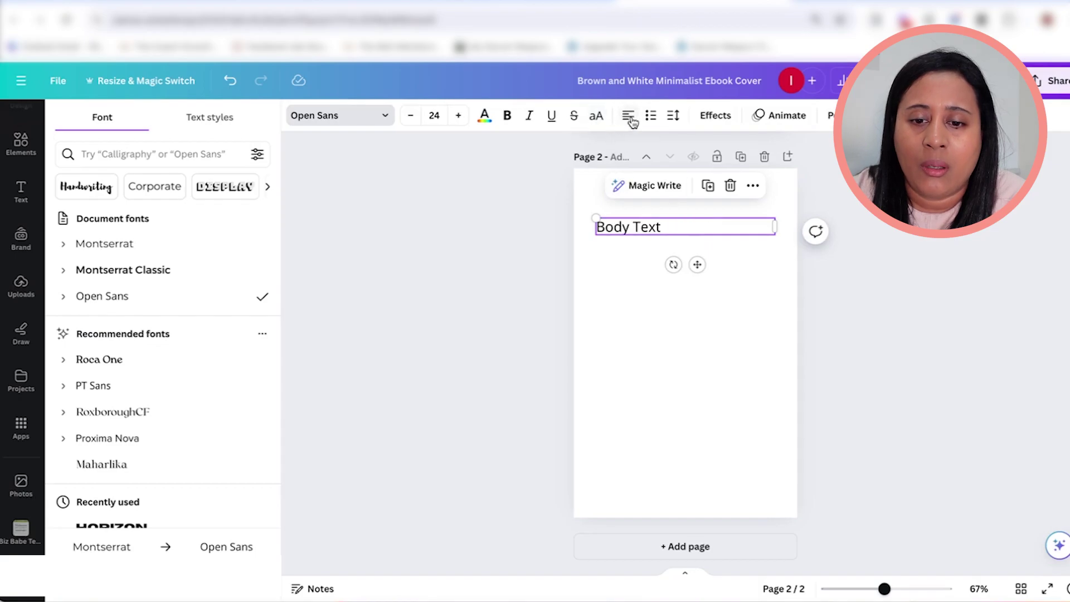
{"action": "left_click", "coordinate": [410, 118]}
{"action": "left_click", "coordinate": [411, 118]}
{"action": "left_click", "coordinate": [412, 119]}
{"action": "left_click", "coordinate": [411, 119]}
{"action": "left_click", "coordinate": [411, 120]}
{"action": "left_click", "coordinate": [412, 119]}
{"action": "left_click", "coordinate": [403, 254]}
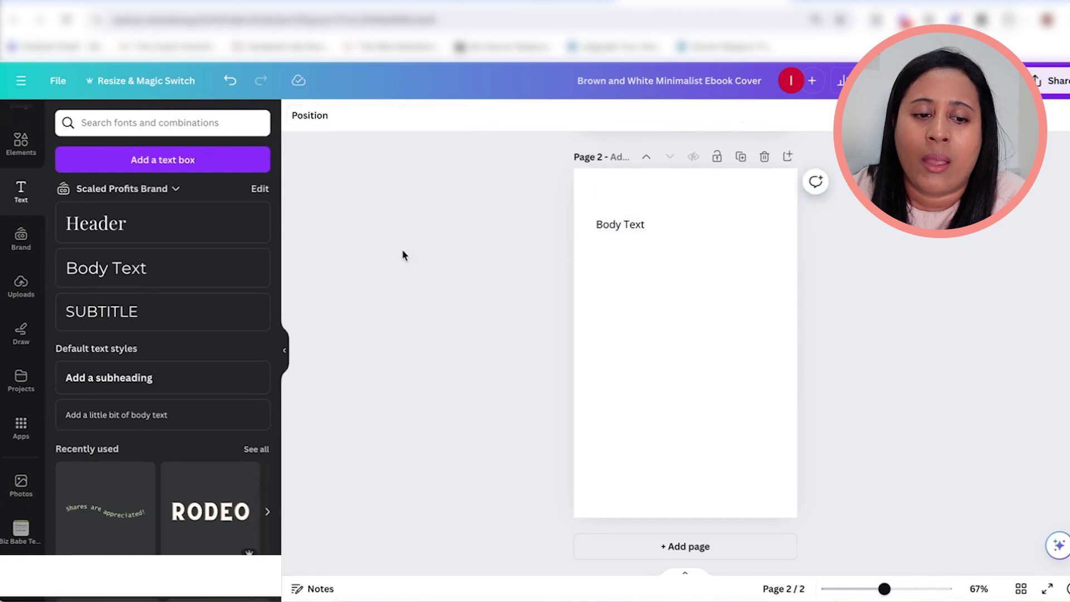
- Add a Header text element positioned above the Body Text
{"action": "left_click", "coordinate": [134, 237]}
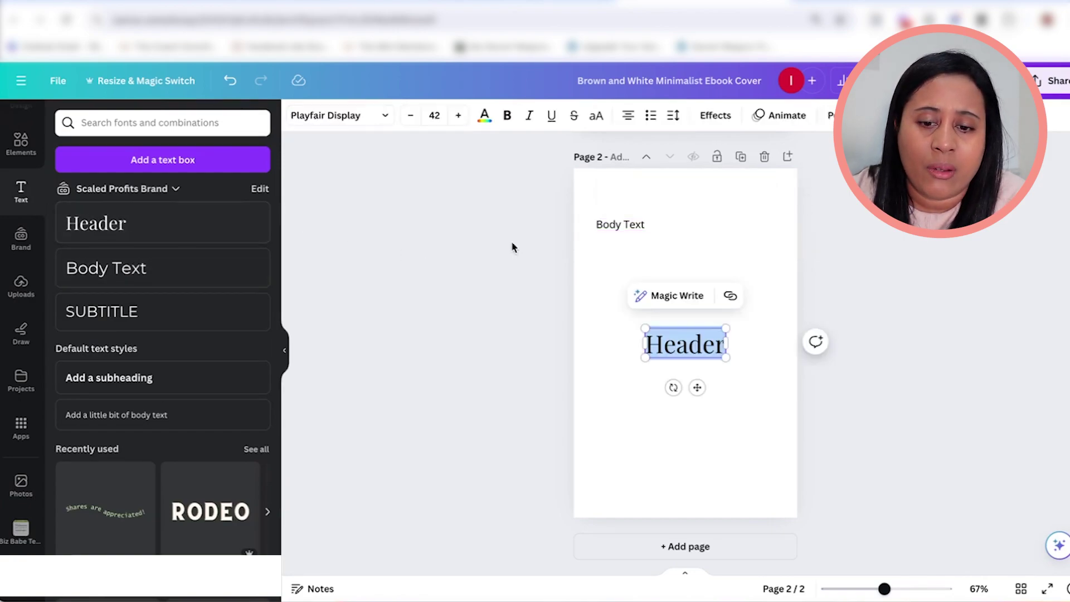
{"action": "left_click", "coordinate": [656, 369]}
{"action": "left_click_drag", "start_coordinate": [668, 357], "coordinate": [607, 239]}
{"action": "left_click", "coordinate": [608, 224]}
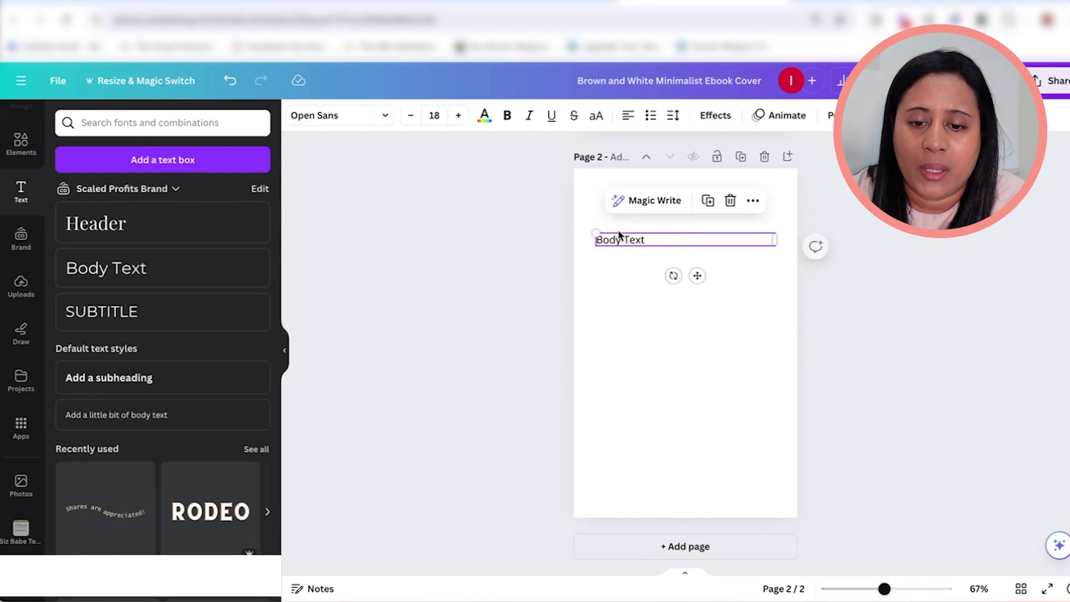
{"action": "left_click", "coordinate": [668, 205]}
- Make the Header bold Open Sans at a smaller size
{"action": "left_click", "coordinate": [386, 116]}
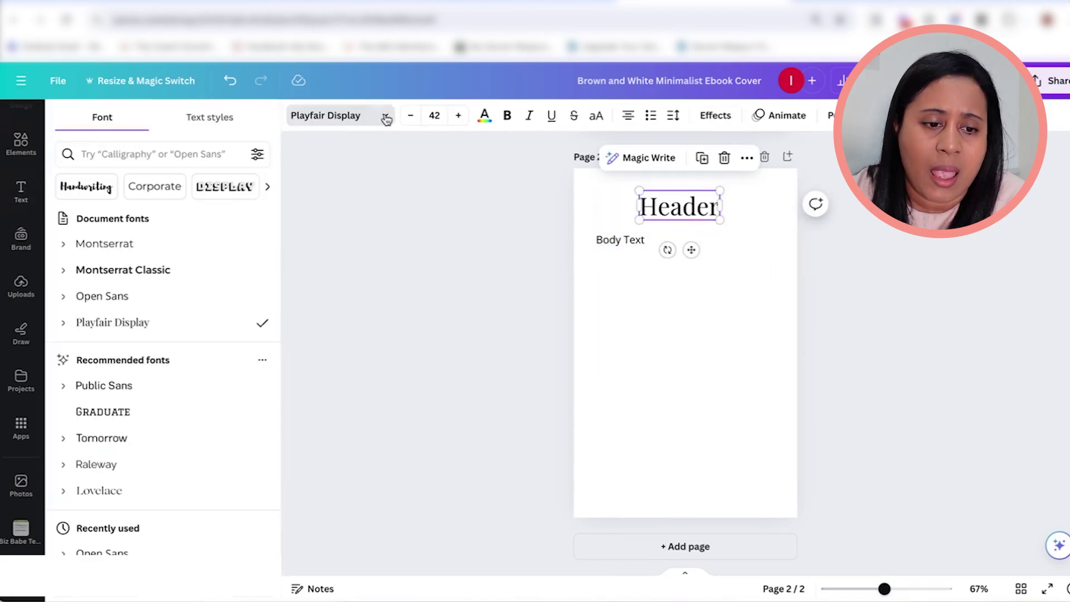
{"action": "left_click", "coordinate": [134, 296]}
{"action": "left_click", "coordinate": [507, 115]}
{"action": "left_click", "coordinate": [411, 115]}
{"action": "left_click", "coordinate": [411, 116]}
{"action": "left_click", "coordinate": [410, 115]}
{"action": "left_click", "coordinate": [410, 116]}
{"action": "left_click", "coordinate": [411, 115]}
{"action": "left_click", "coordinate": [411, 115]}
{"action": "left_click", "coordinate": [411, 115]}
{"action": "left_click", "coordinate": [642, 240]}
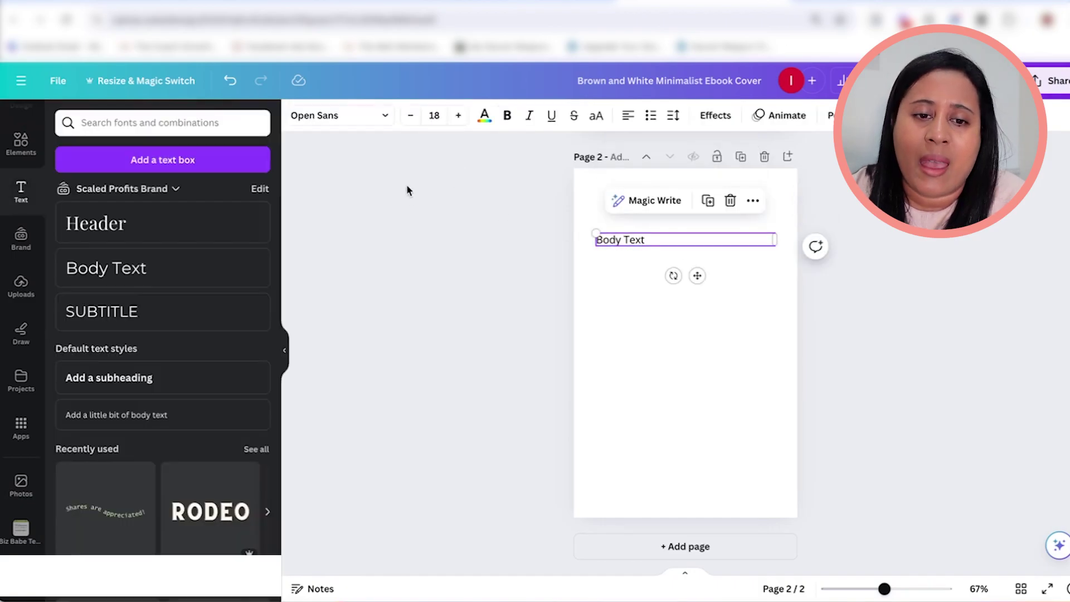
{"action": "left_click", "coordinate": [319, 7]}
- Copy ChatGPT's complete marketing plan reply with its Copy icon
{"action": "scroll", "coordinate": [684, 315], "scroll_direction": "down", "scroll_amount": 1}
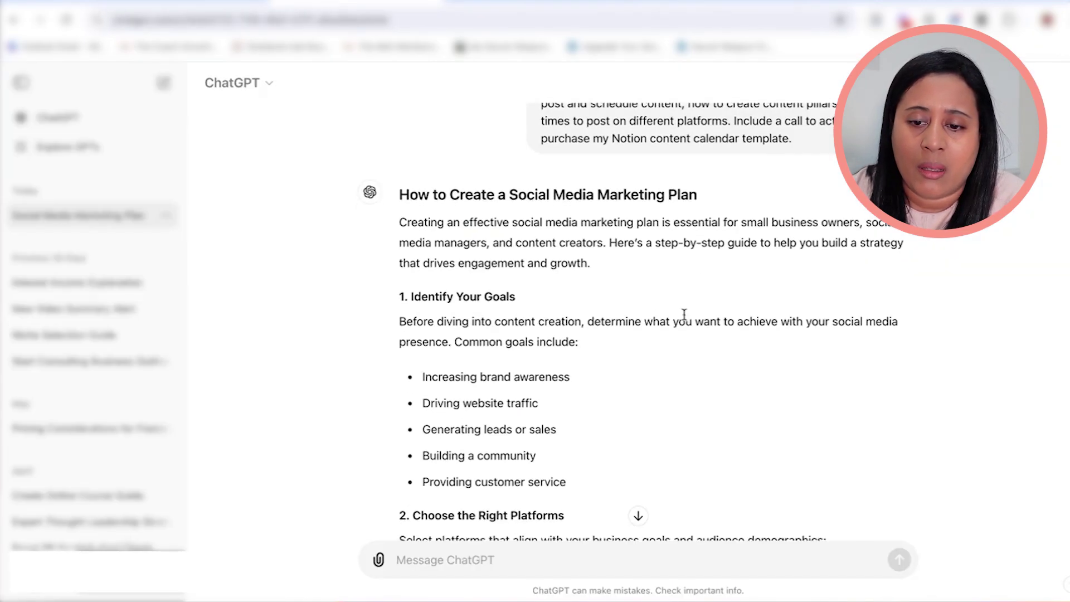
{"action": "scroll", "coordinate": [784, 286], "scroll_direction": "down", "scroll_amount": 3}
{"action": "scroll", "coordinate": [784, 287], "scroll_direction": "up", "scroll_amount": 3}
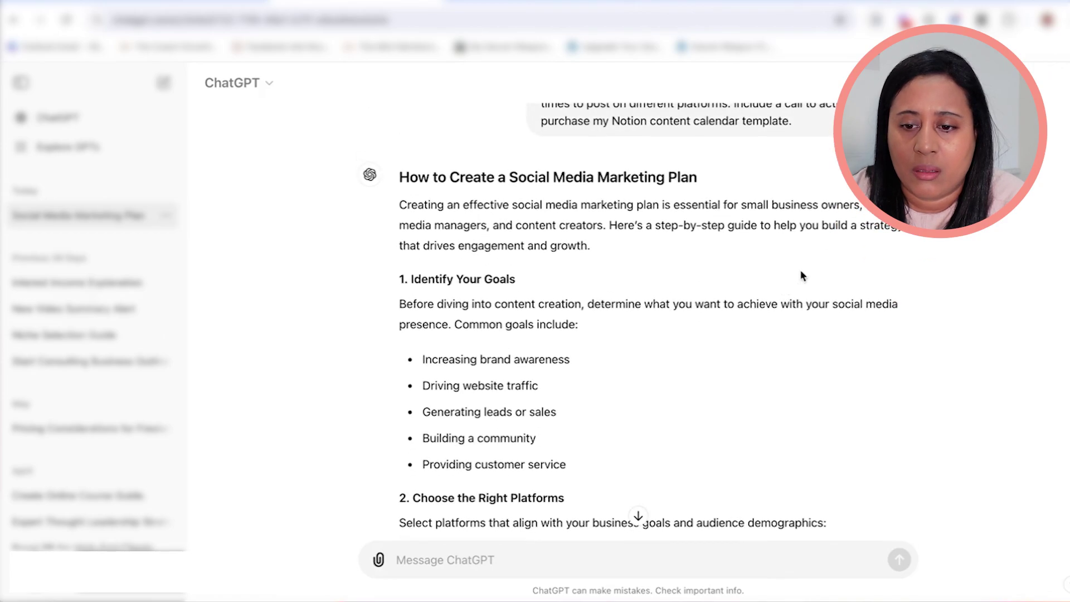
{"action": "scroll", "coordinate": [568, 245], "scroll_direction": "down", "scroll_amount": 15}
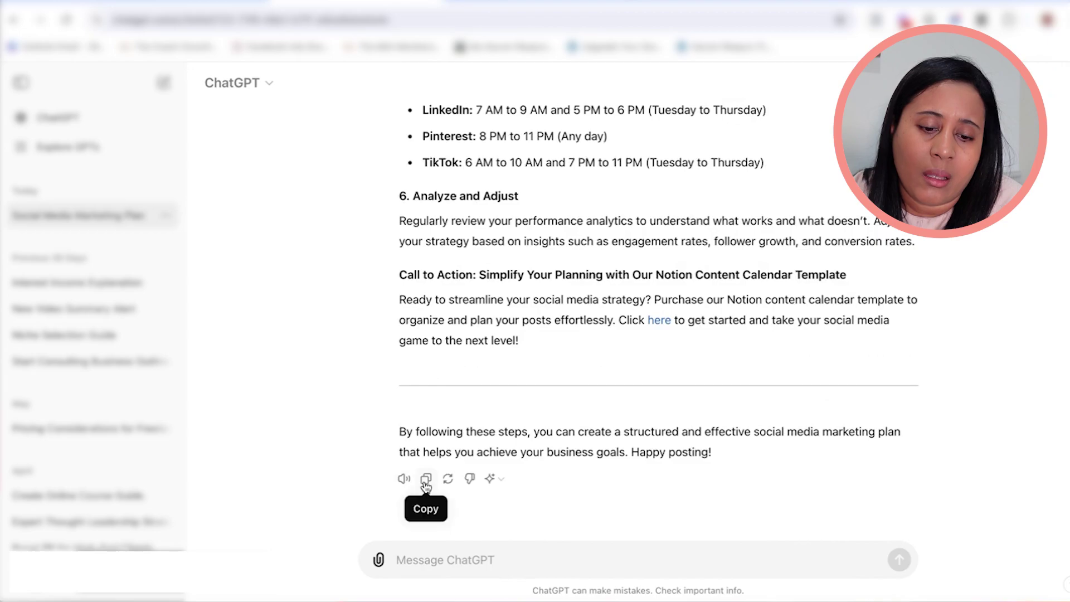
{"action": "left_click", "coordinate": [426, 491]}
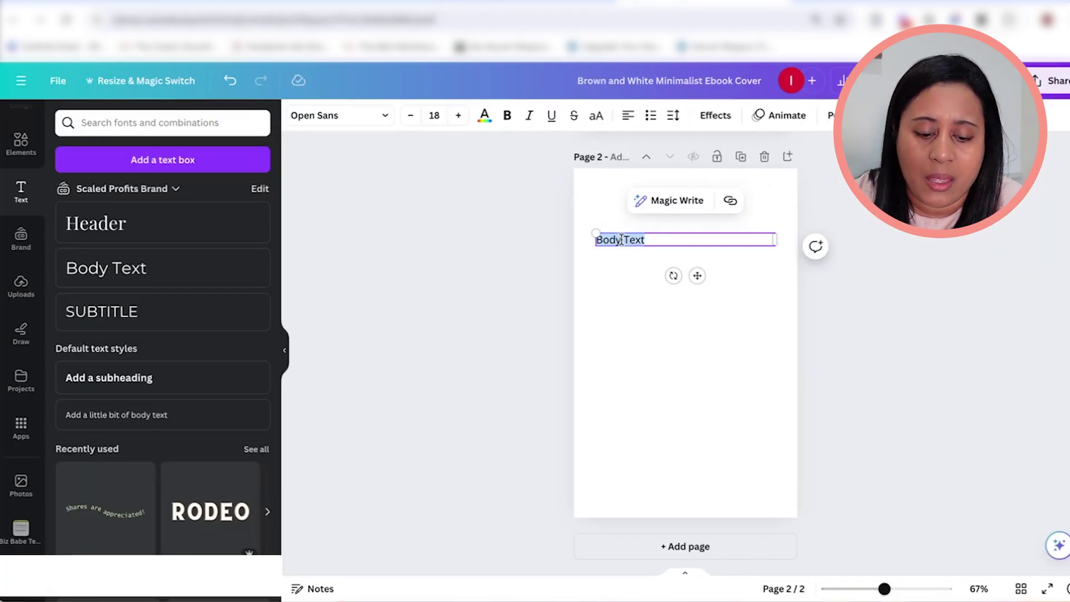
- Paste the marketing plan into the Body Text and delete the ### and #### markers
{"action": "key", "text": "ctrl+v"}
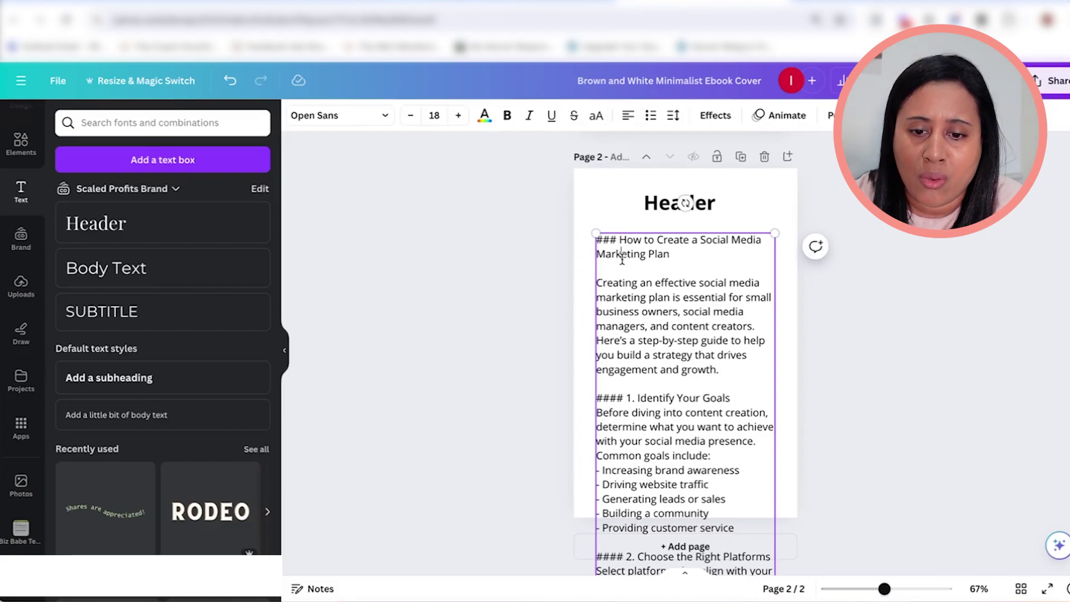
{"action": "left_click", "coordinate": [620, 240]}
{"action": "key", "text": "BackSpace"}
{"action": "key", "text": "BackSpace"}
{"action": "key", "text": "BackSpace"}
{"action": "key", "text": "BackSpace"}
{"action": "double_click", "coordinate": [609, 398]}
{"action": "key", "text": "Delete"}
{"action": "key", "text": "Delete"}
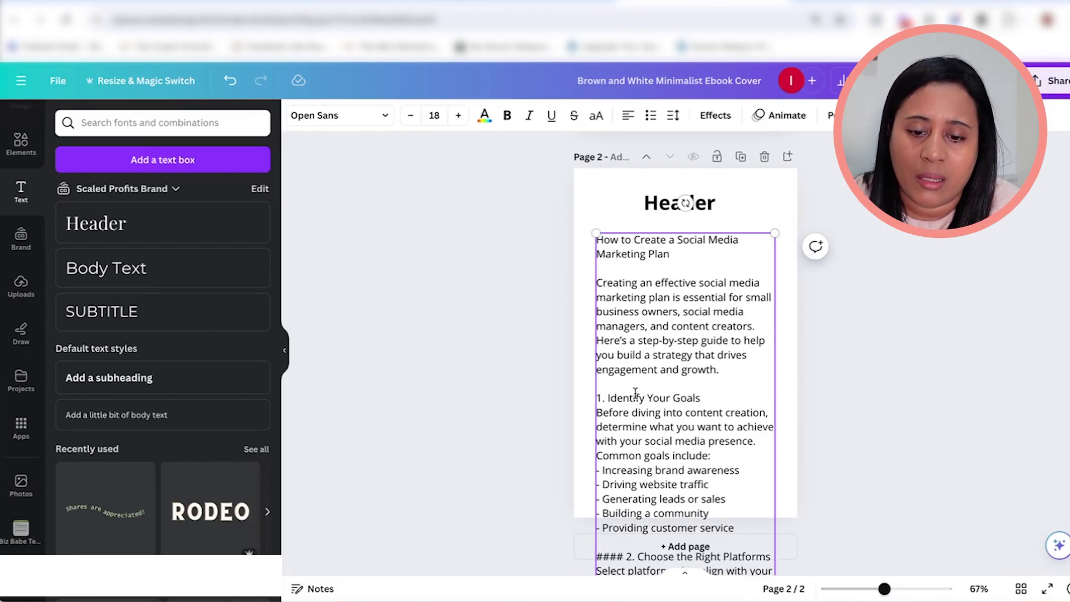
- Try moving the title line into the Header, then undo those changes
{"action": "scroll", "coordinate": [626, 298], "scroll_direction": "down", "scroll_amount": 1}
{"action": "left_click_drag", "start_coordinate": [674, 236], "coordinate": [596, 225]}
{"action": "key", "text": "Right"}
{"action": "key", "text": "BackSpace"}
{"action": "double_click", "coordinate": [663, 190]}
{"action": "scroll", "coordinate": [663, 189], "scroll_direction": "up", "scroll_amount": 1}
{"action": "key", "text": "ctrl+z"}
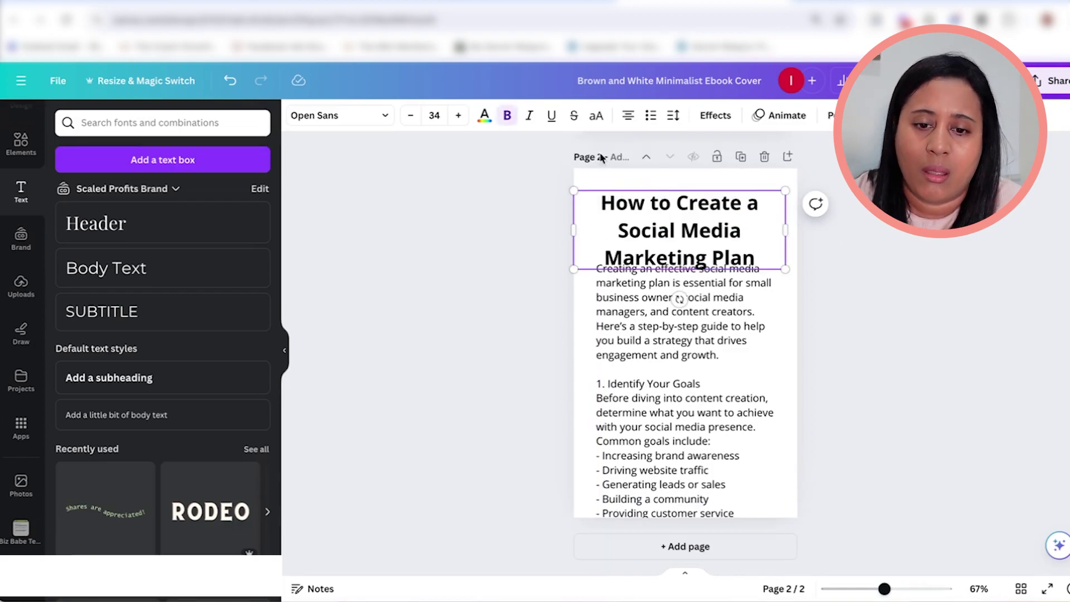
{"action": "key", "text": "ctrl+z"}
{"action": "key", "text": "ctrl+z"}
{"action": "key", "text": "ctrl+z"}
{"action": "key", "text": "ctrl+z"}
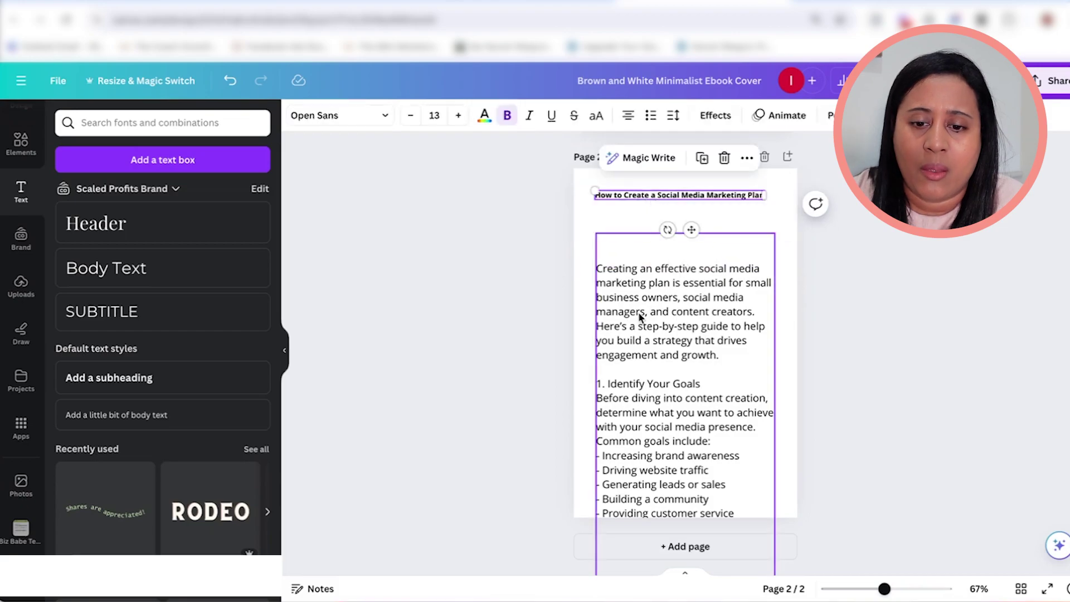
- Reduce the pasted body text to size 9
{"action": "left_click", "coordinate": [637, 282]}
{"action": "left_click", "coordinate": [410, 115]}
{"action": "left_click", "coordinate": [410, 115]}
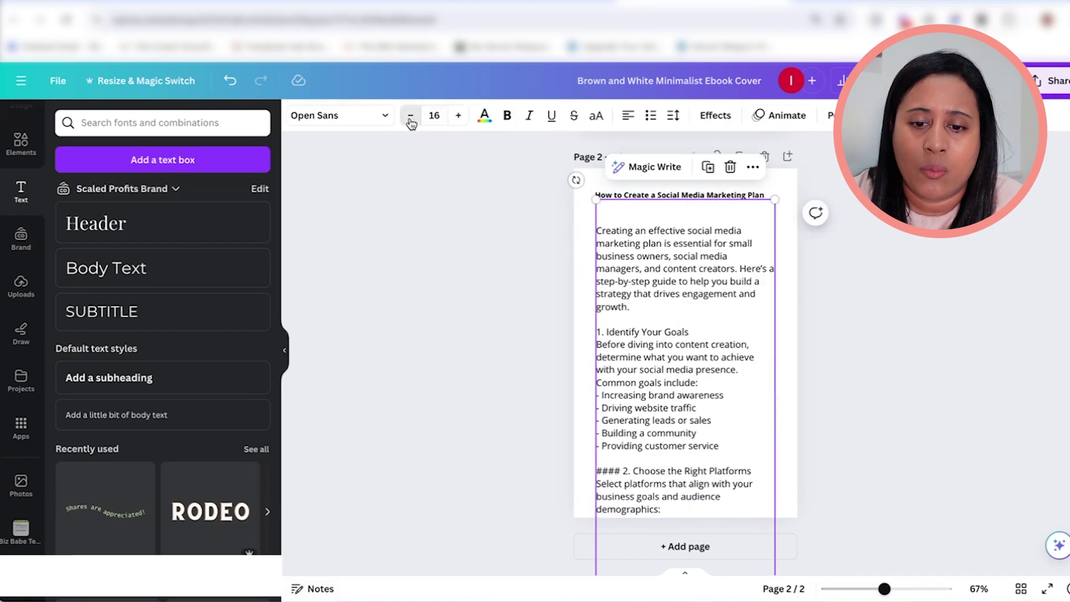
{"action": "left_click", "coordinate": [411, 115]}
{"action": "mouse_move", "coordinate": [887, 588]}
{"action": "left_mouse_down"}
{"action": "mouse_move", "coordinate": [914, 588]}
{"action": "mouse_move", "coordinate": [903, 589]}
{"action": "left_mouse_up"}
{"action": "scroll", "coordinate": [744, 430], "scroll_direction": "up", "scroll_amount": 2}
{"action": "left_click", "coordinate": [410, 115]}
{"action": "left_click", "coordinate": [411, 116]}
{"action": "left_click", "coordinate": [410, 116]}
{"action": "left_click", "coordinate": [411, 115]}
{"action": "left_click", "coordinate": [410, 116]}
{"action": "left_click", "coordinate": [410, 115]}
{"action": "scroll", "coordinate": [563, 316], "scroll_direction": "down", "scroll_amount": 1}
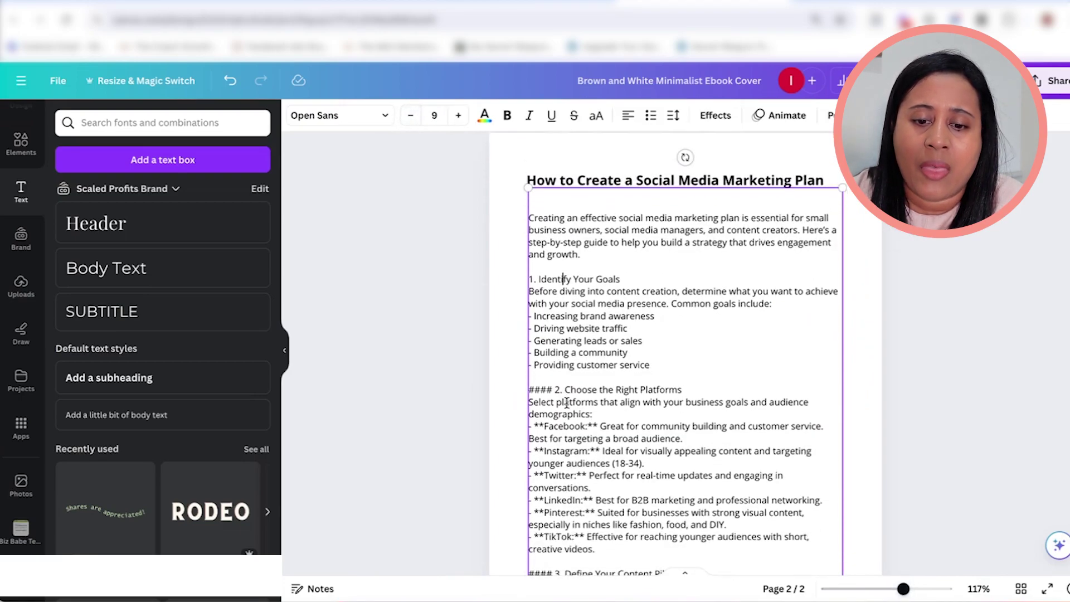
- Bold the 'Identify Your Goals' and 'Choose the Right Platforms' headings, removing leftover ####
{"action": "left_click_drag", "start_coordinate": [623, 276], "coordinate": [560, 275]}
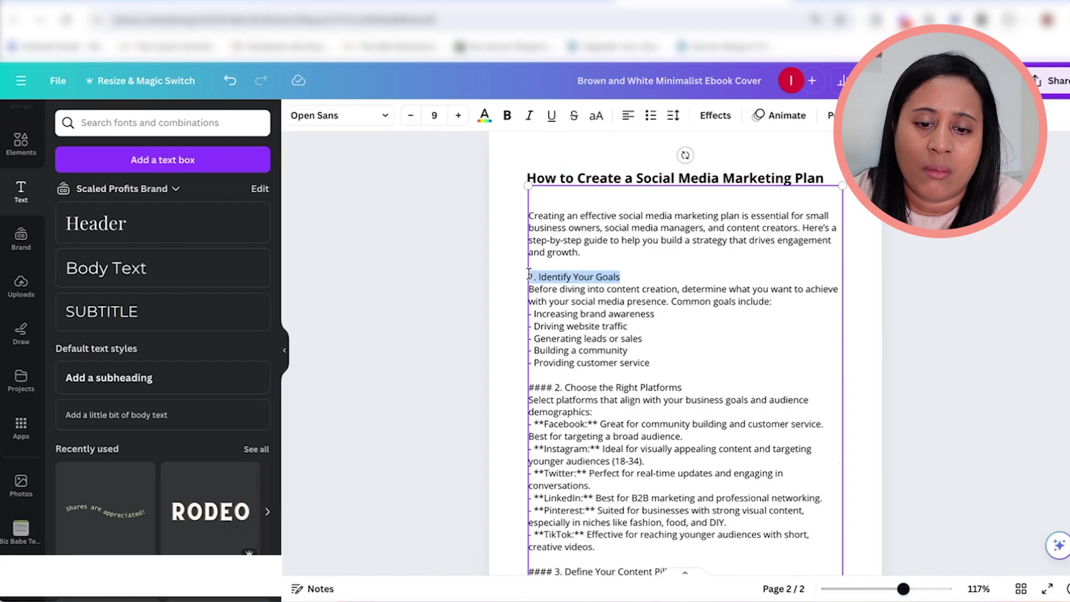
{"action": "left_click", "coordinate": [507, 116]}
{"action": "left_click", "coordinate": [650, 363]}
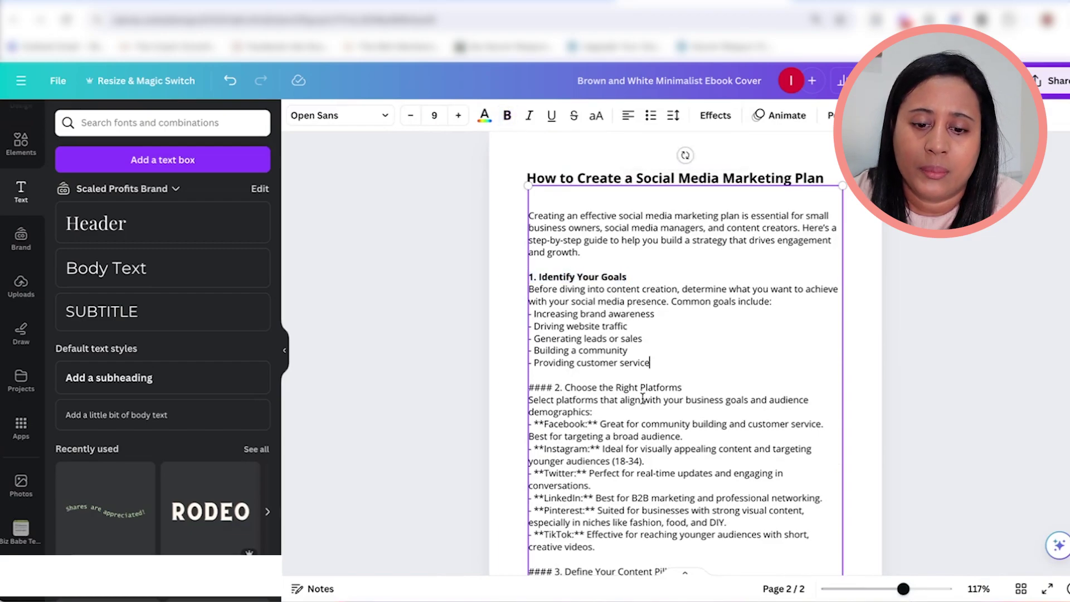
{"action": "scroll", "coordinate": [642, 397], "scroll_direction": "down", "scroll_amount": 2}
{"action": "left_click_drag", "start_coordinate": [556, 309], "coordinate": [527, 309]}
{"action": "key", "text": "BackSpace"}
{"action": "left_click", "coordinate": [658, 310]}
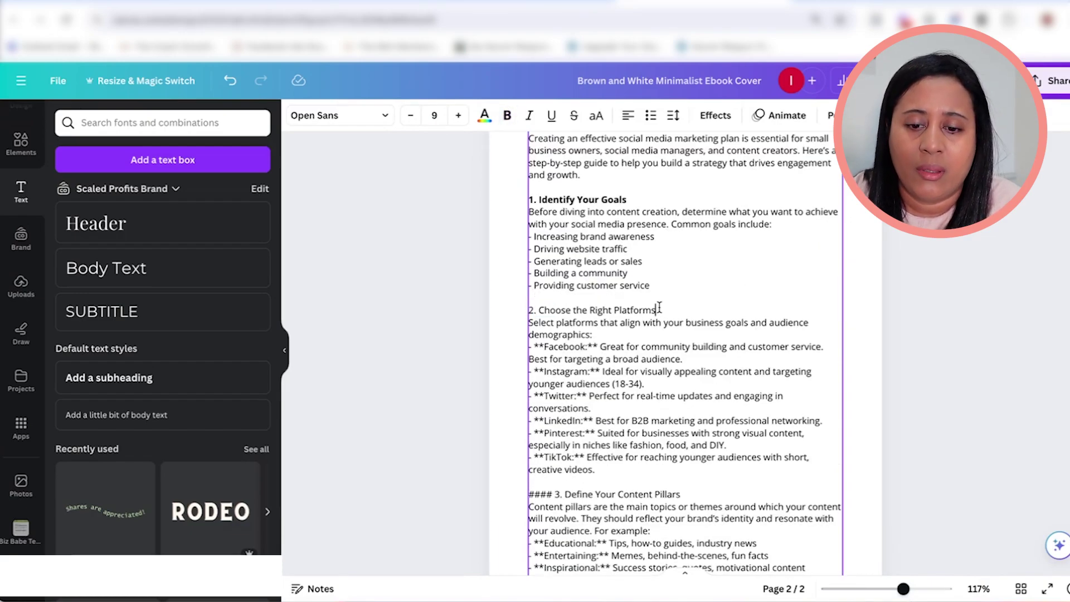
{"action": "left_click_drag", "start_coordinate": [658, 310], "coordinate": [545, 310]}
{"action": "left_click", "coordinate": [507, 115]}
{"action": "scroll", "coordinate": [511, 128], "scroll_direction": "down", "scroll_amount": 1}
- Delete the asterisks in front of the Facebook line in the ebook
{"action": "left_click", "coordinate": [544, 325]}
{"action": "key", "text": "BackSpace"}
{"action": "key", "text": "BackSpace"}
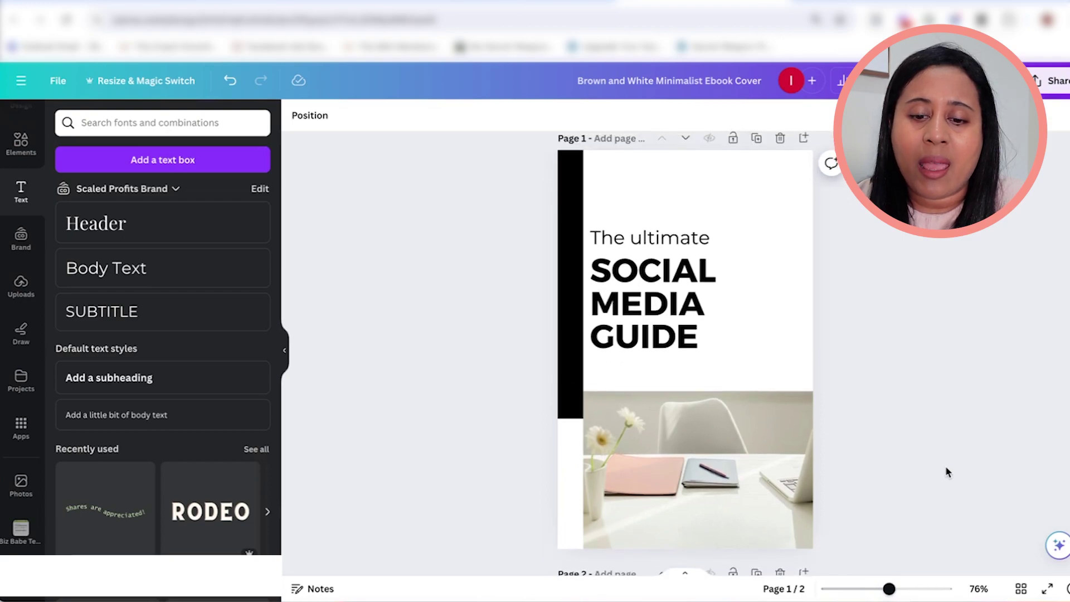
{"action": "scroll", "coordinate": [907, 409], "scroll_direction": "down", "scroll_amount": 5}
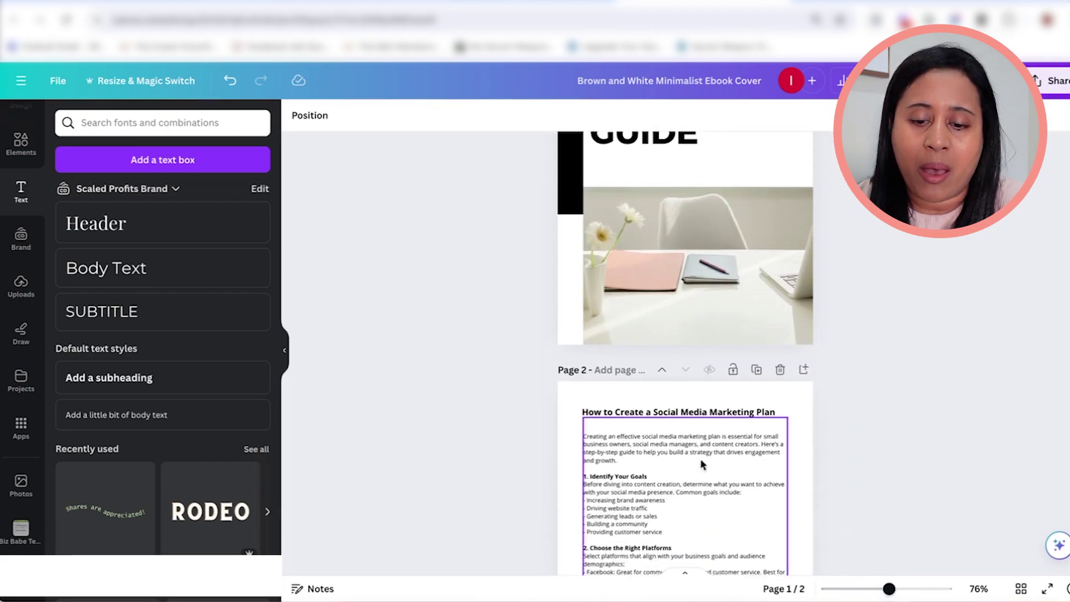
{"action": "scroll", "coordinate": [701, 462], "scroll_direction": "up", "scroll_amount": 5}
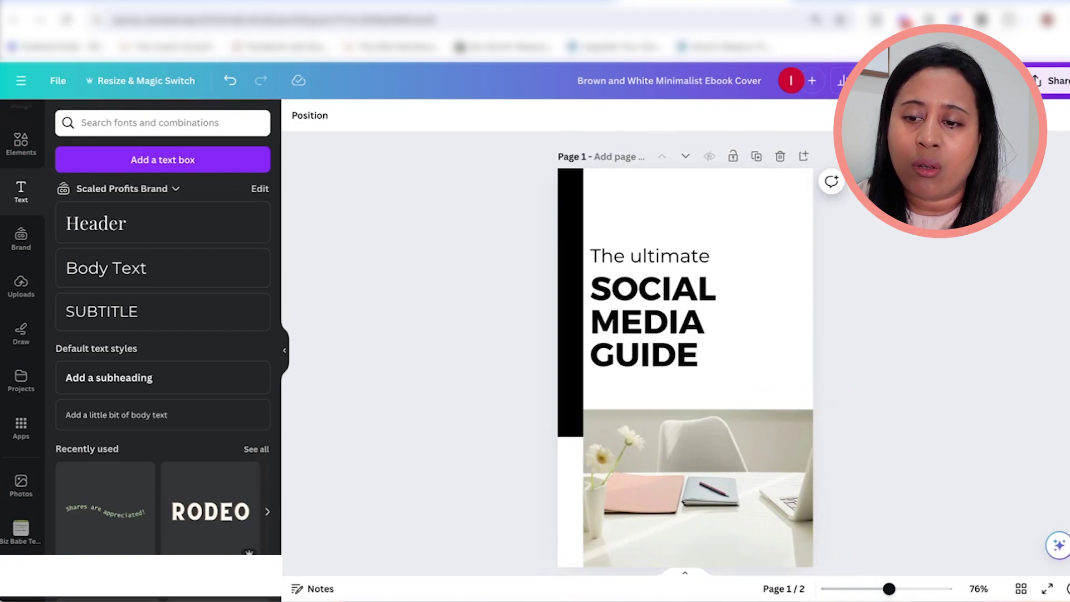
- Download all pages of the ebook as a PDF Standard file
{"action": "left_click", "coordinate": [1053, 83]}
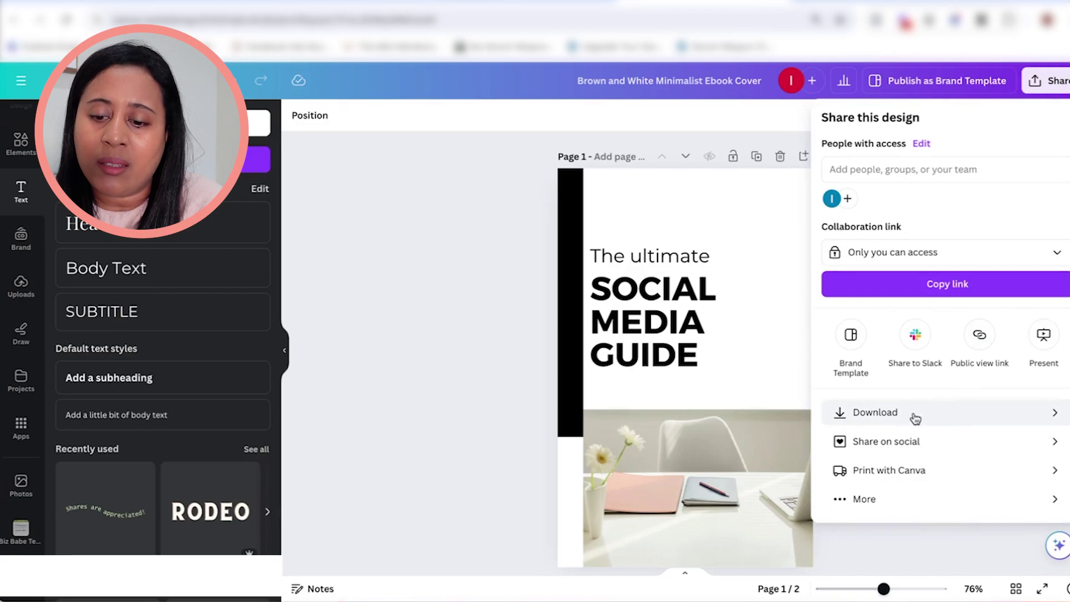
{"action": "left_click", "coordinate": [893, 414]}
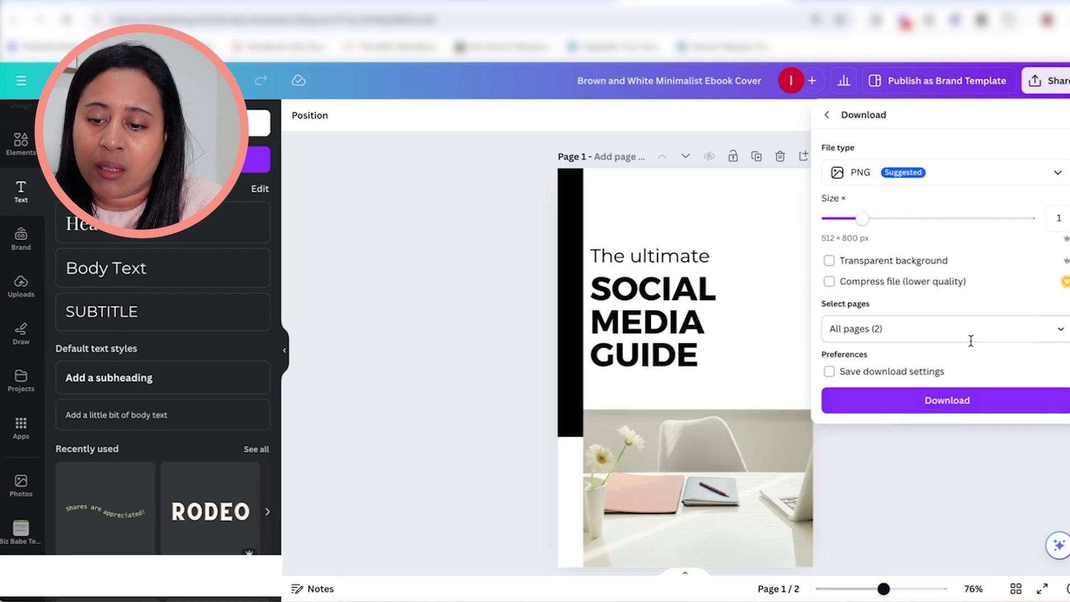
{"action": "left_click", "coordinate": [1044, 338]}
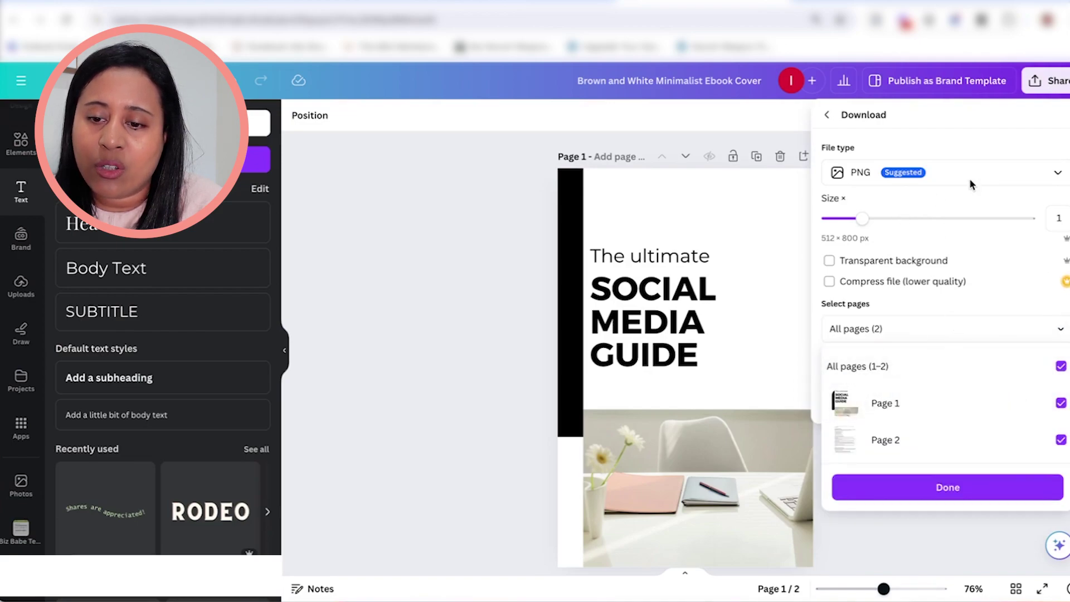
{"action": "left_click", "coordinate": [1058, 176]}
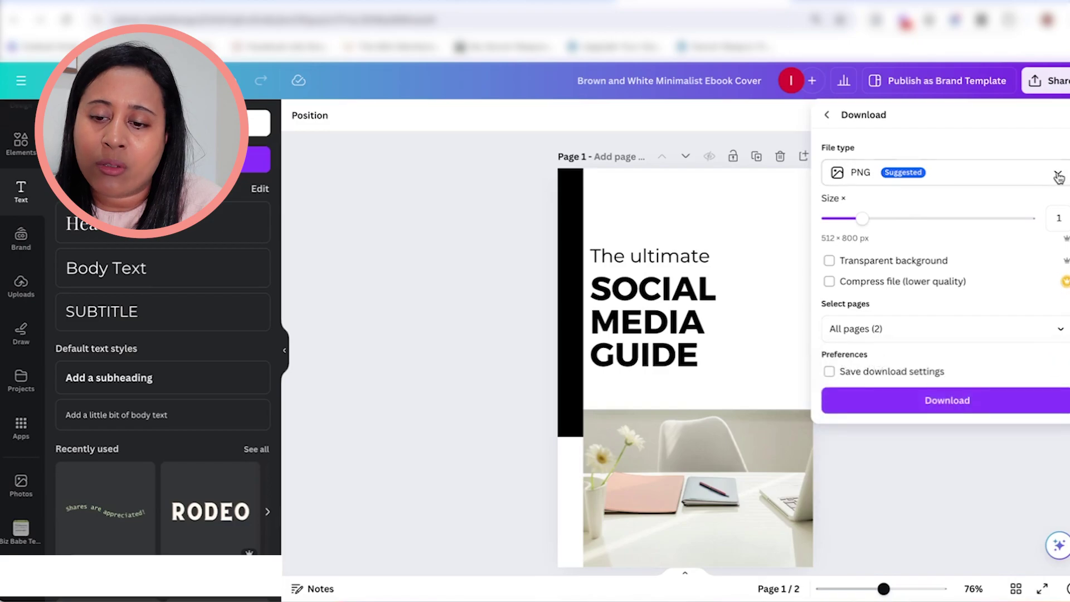
{"action": "left_click", "coordinate": [1058, 177]}
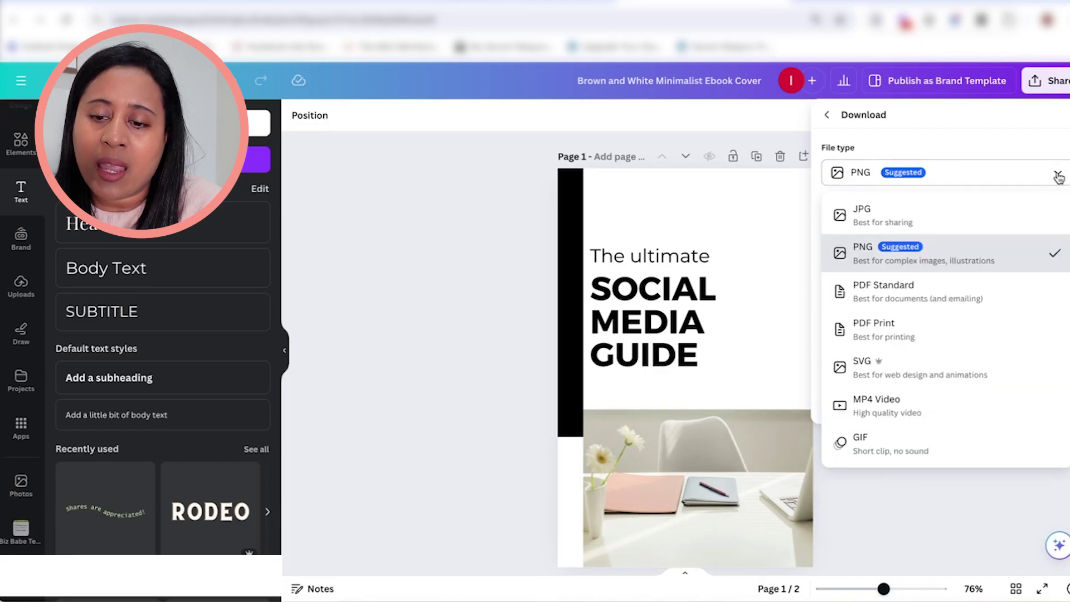
{"action": "left_click", "coordinate": [920, 301]}
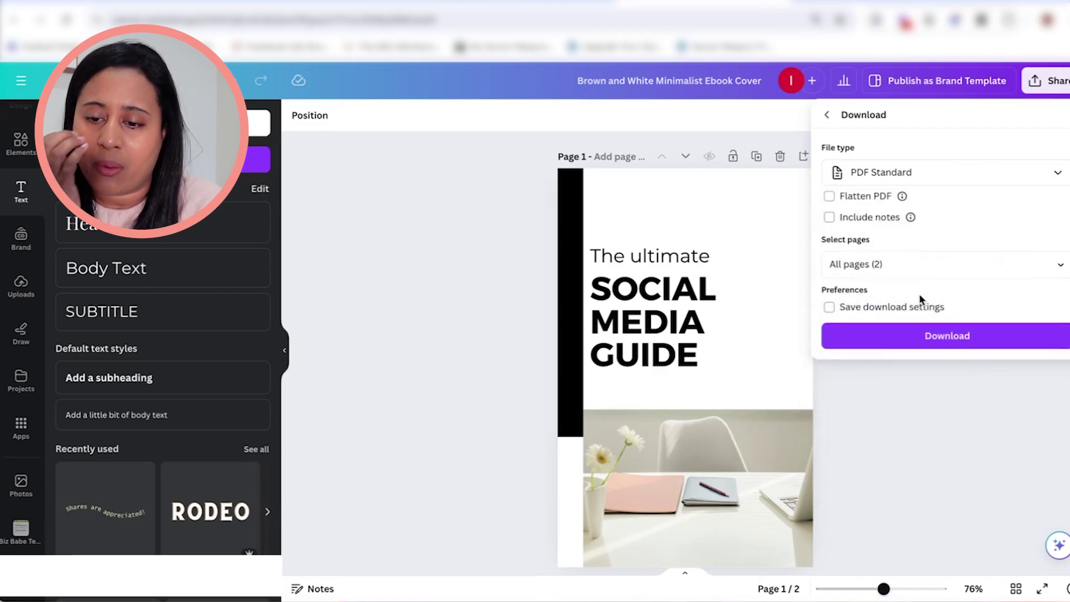
{"action": "left_click", "coordinate": [939, 336]}
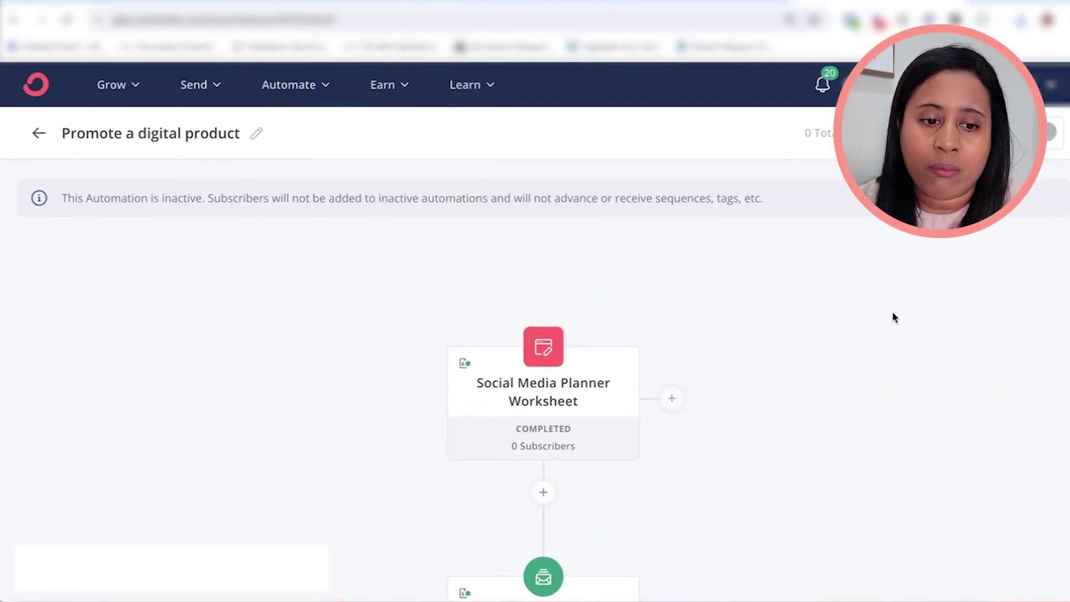
- Go to the Visual Automations list from ConvertKit's Automate menu
{"action": "scroll", "coordinate": [893, 315], "scroll_direction": "down", "scroll_amount": 1}
{"action": "scroll", "coordinate": [893, 315], "scroll_direction": "up", "scroll_amount": 1}
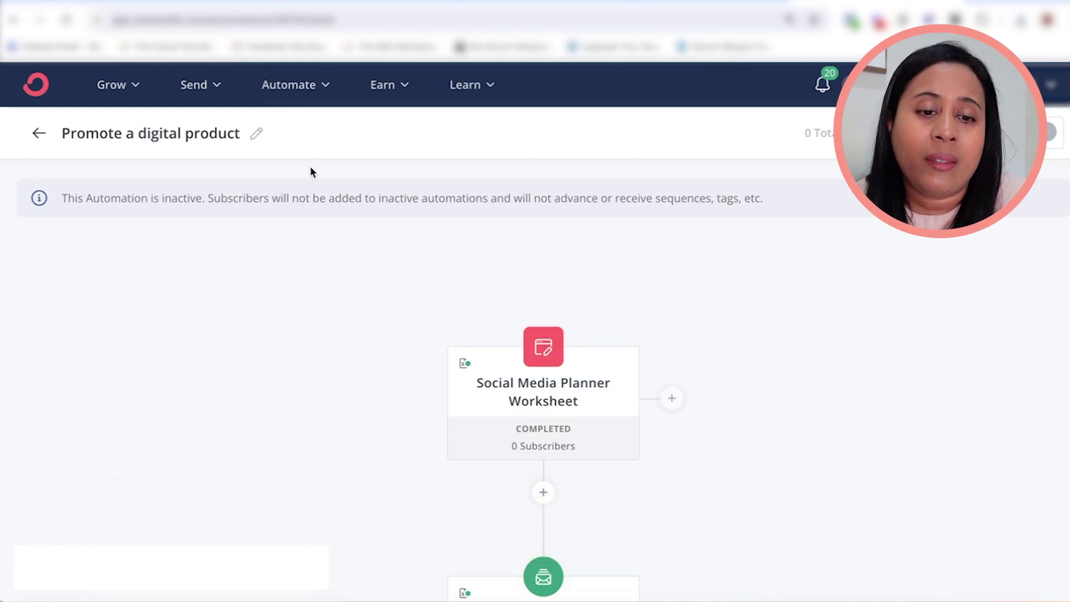
{"action": "left_click", "coordinate": [322, 88]}
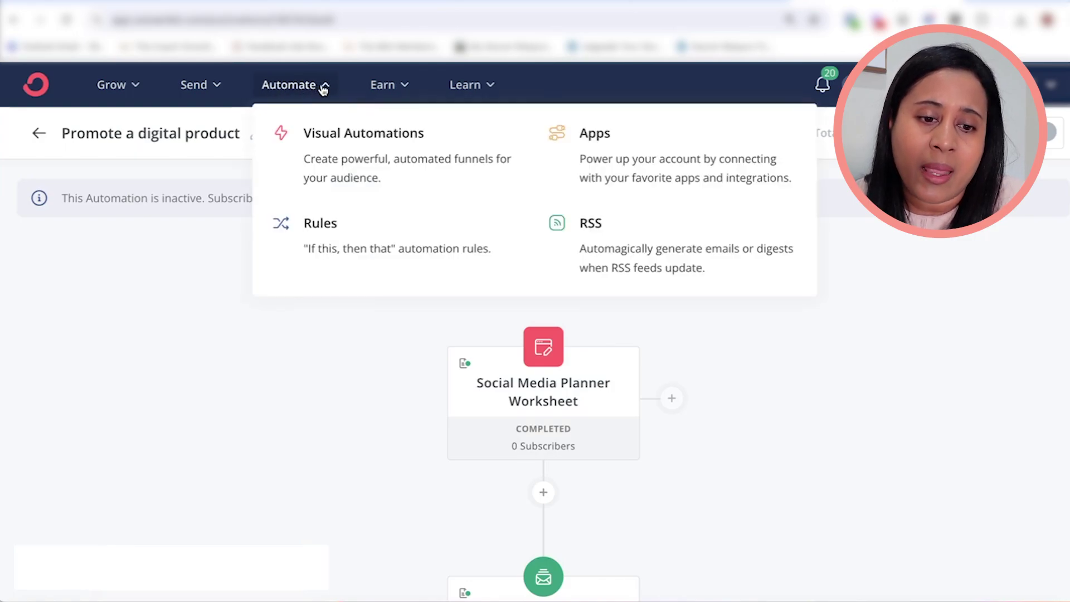
{"action": "left_click", "coordinate": [354, 145]}
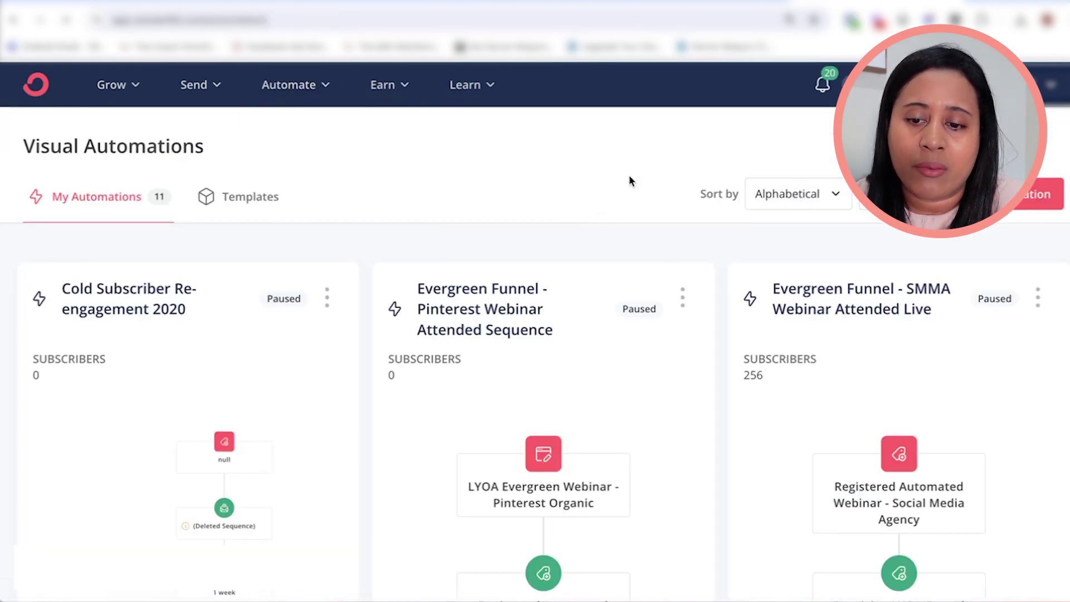
- Browse the automation templates gallery down to the Promote a digital product template
{"action": "left_click", "coordinate": [250, 196]}
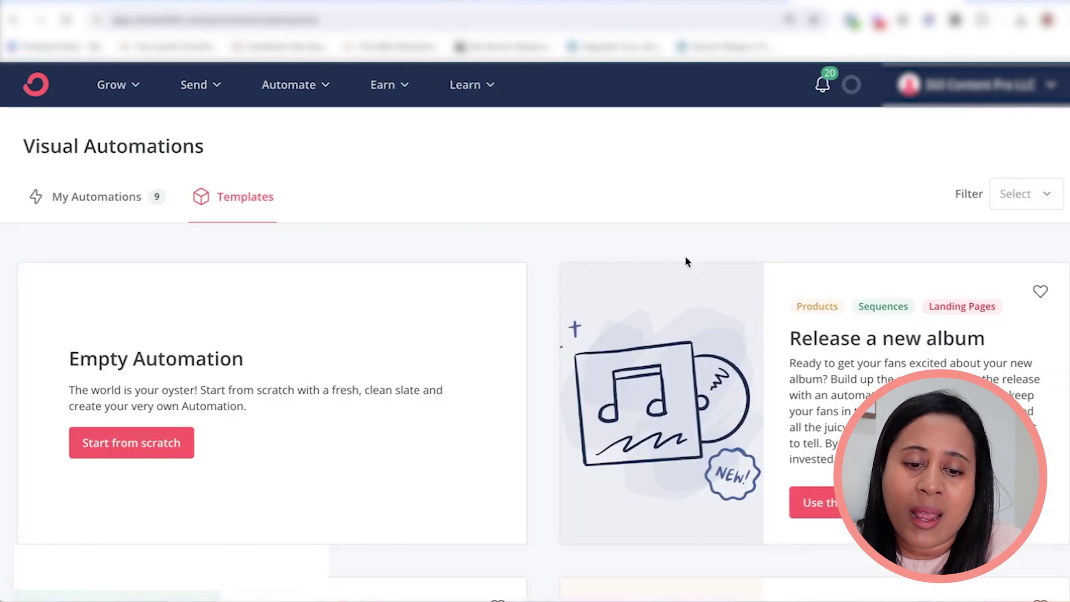
{"action": "scroll", "coordinate": [686, 259], "scroll_direction": "down", "scroll_amount": 15}
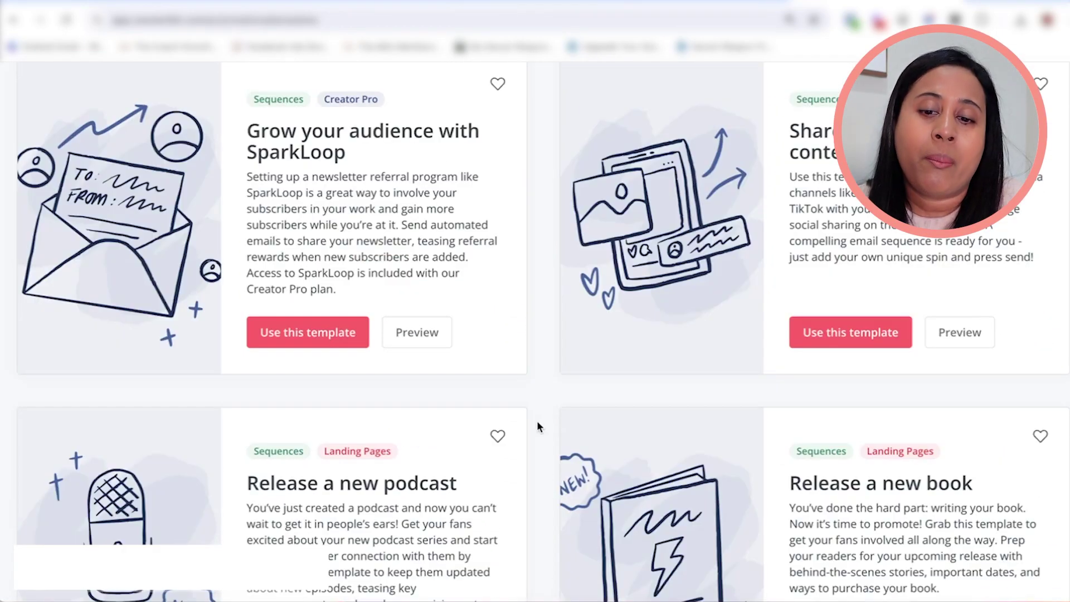
{"action": "scroll", "coordinate": [537, 424], "scroll_direction": "down", "scroll_amount": 2}
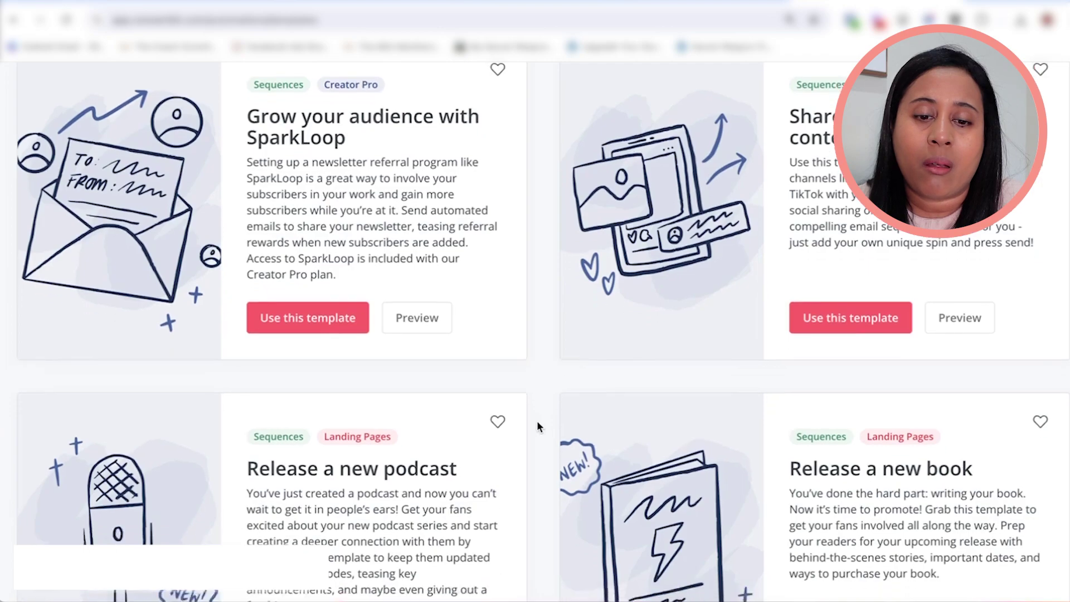
{"action": "scroll", "coordinate": [538, 425], "scroll_direction": "down", "scroll_amount": 3}
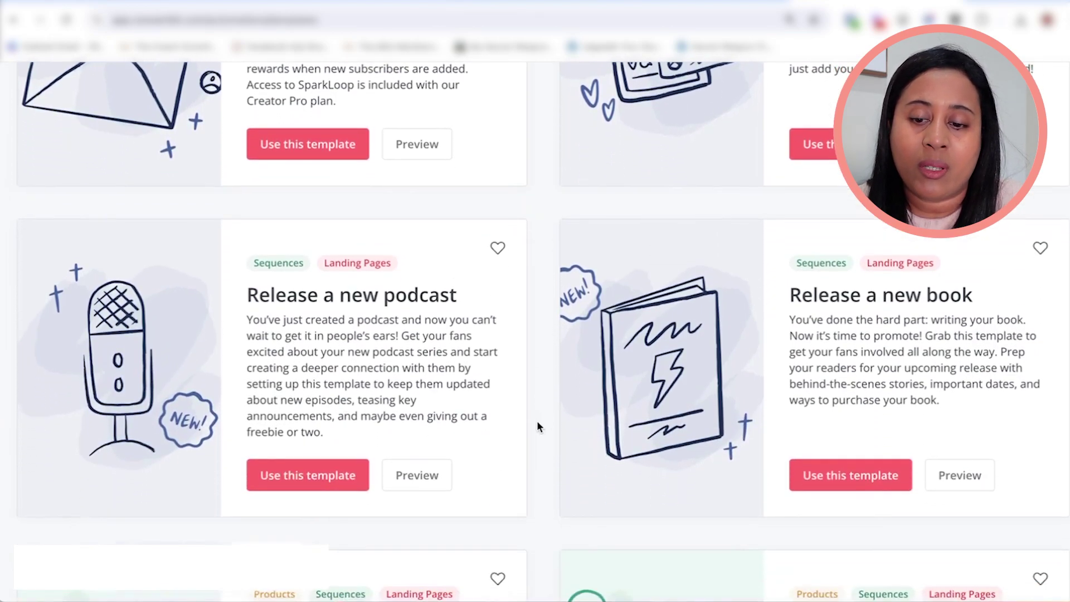
{"action": "scroll", "coordinate": [538, 426], "scroll_direction": "down", "scroll_amount": 1}
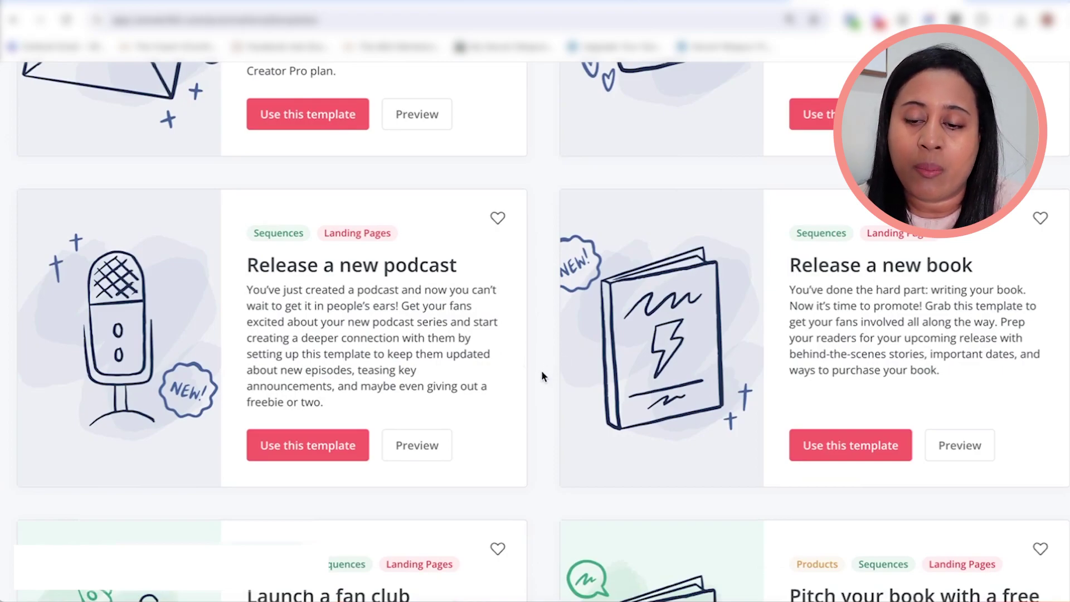
{"action": "scroll", "coordinate": [543, 376], "scroll_direction": "down", "scroll_amount": 5}
{"action": "scroll", "coordinate": [542, 373], "scroll_direction": "down", "scroll_amount": 8}
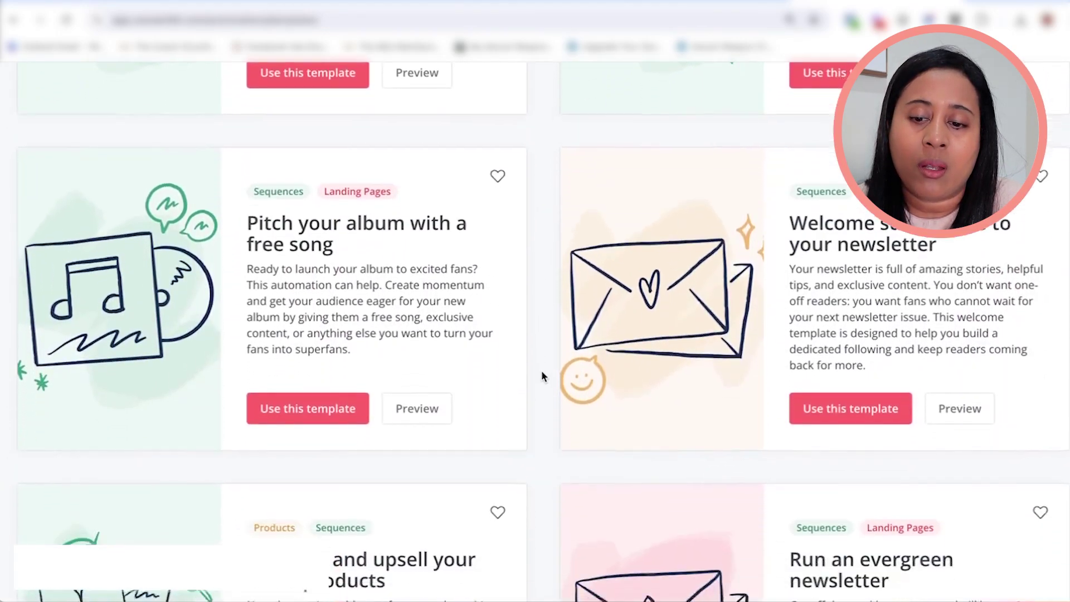
{"action": "scroll", "coordinate": [540, 370], "scroll_direction": "down", "scroll_amount": 1}
{"action": "scroll", "coordinate": [540, 370], "scroll_direction": "up", "scroll_amount": 1}
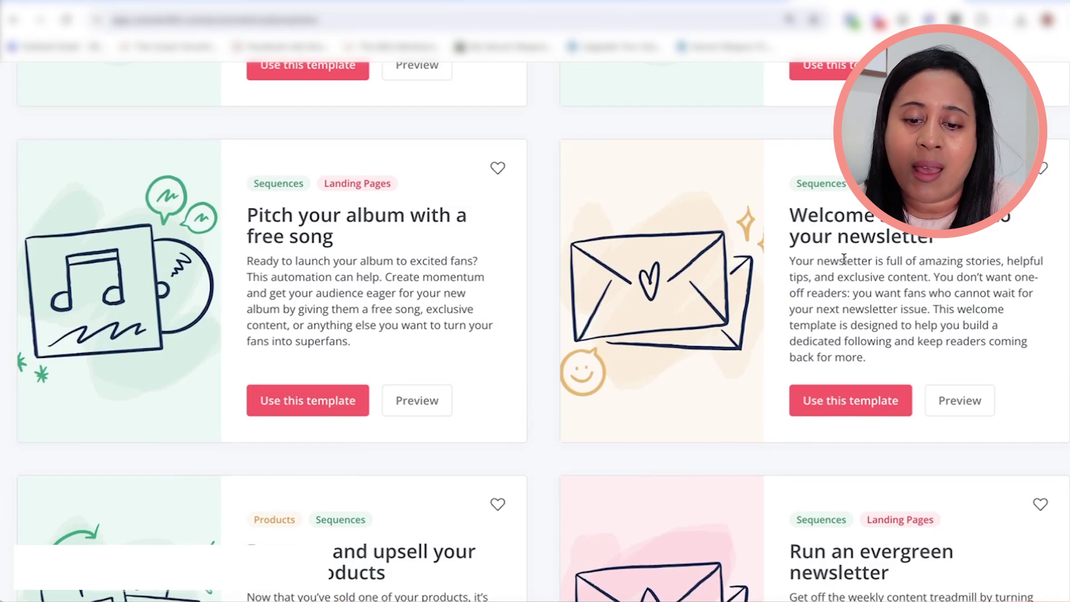
{"action": "scroll", "coordinate": [542, 288], "scroll_direction": "down", "scroll_amount": 5}
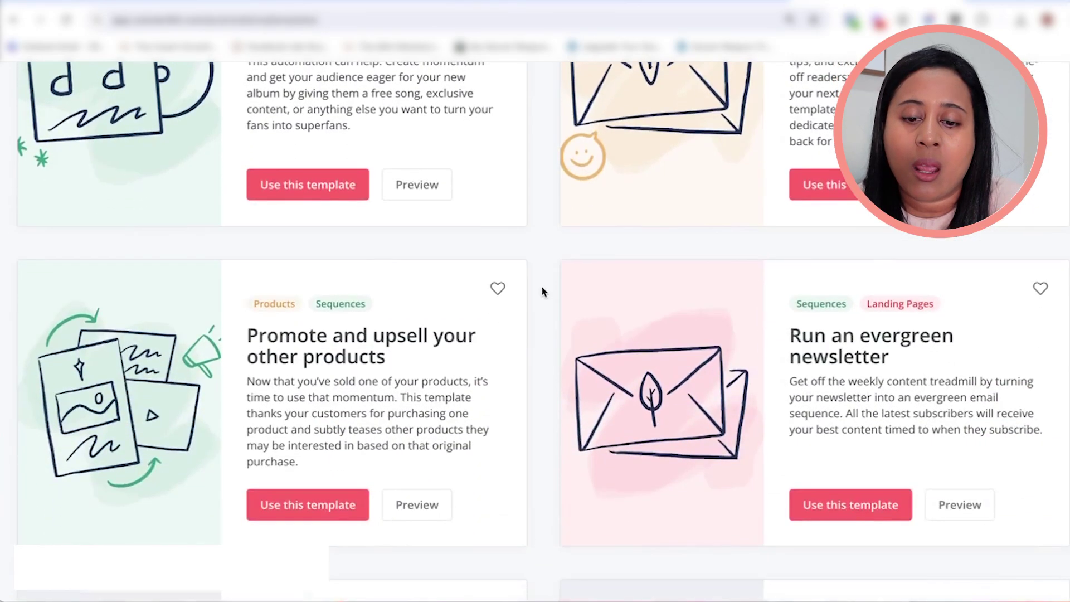
{"action": "scroll", "coordinate": [542, 287], "scroll_direction": "up", "scroll_amount": 13}
{"action": "scroll", "coordinate": [542, 287], "scroll_direction": "down", "scroll_amount": 12}
{"action": "scroll", "coordinate": [542, 291], "scroll_direction": "down", "scroll_amount": 3}
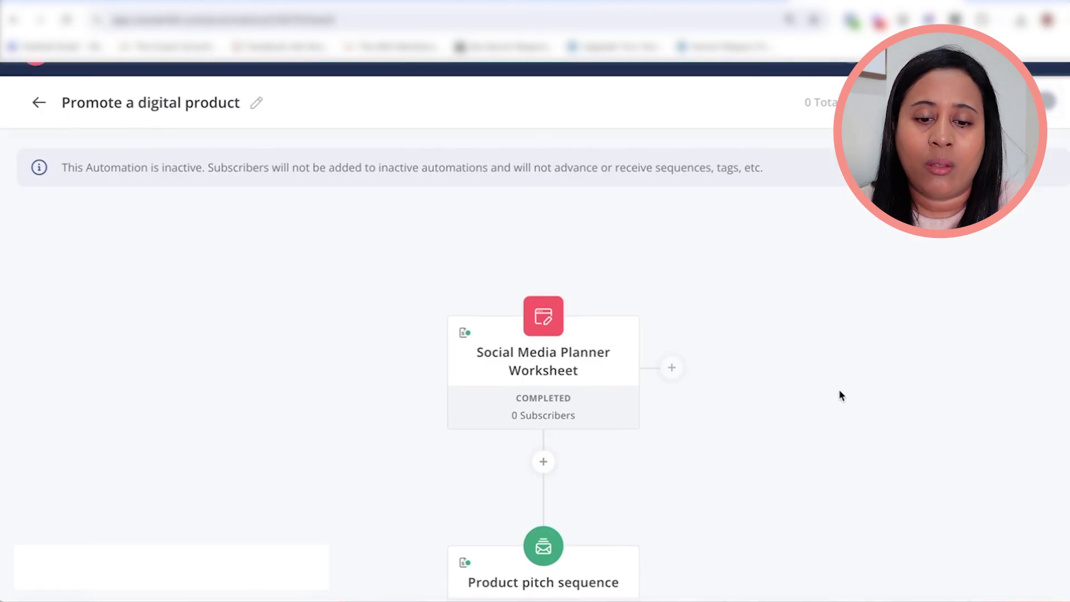
{"action": "scroll", "coordinate": [839, 393], "scroll_direction": "down", "scroll_amount": 1}
{"action": "scroll", "coordinate": [839, 391], "scroll_direction": "up", "scroll_amount": 2}
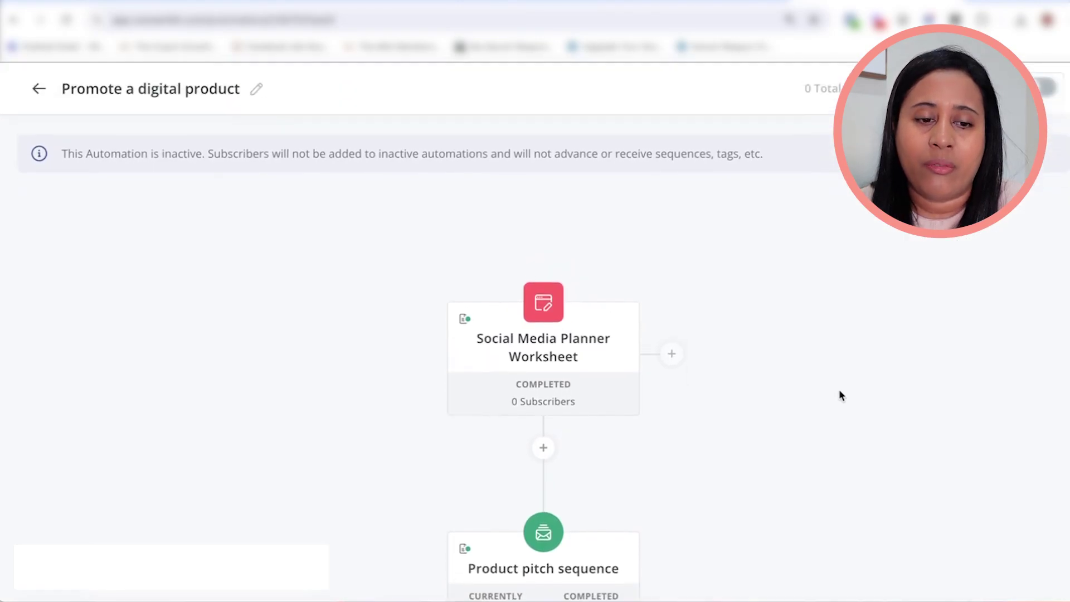
{"action": "scroll", "coordinate": [839, 391], "scroll_direction": "down", "scroll_amount": 3}
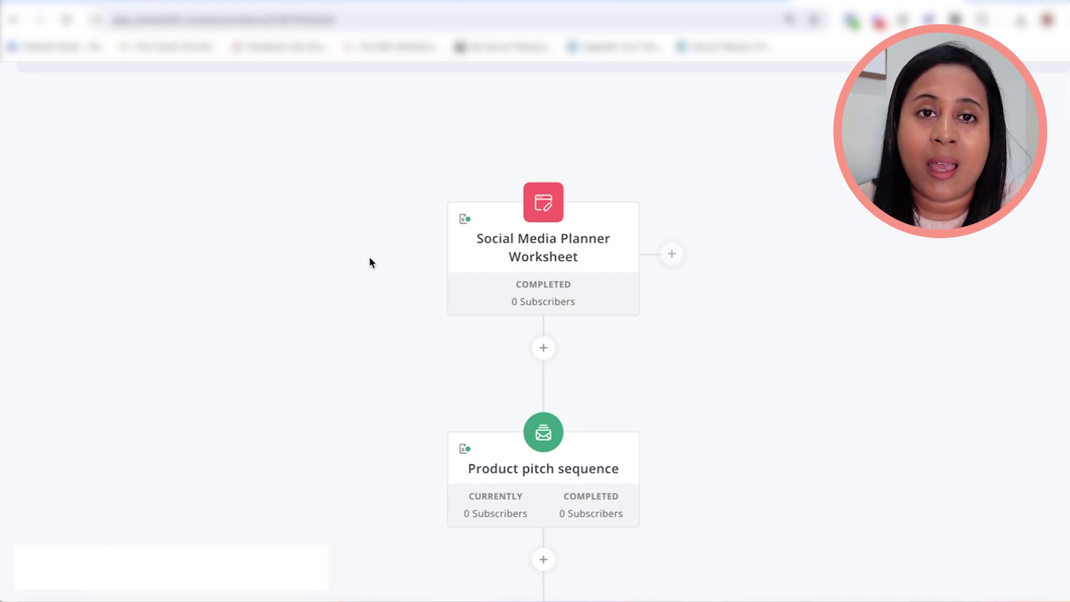
{"action": "scroll", "coordinate": [369, 258], "scroll_direction": "down", "scroll_amount": 2}
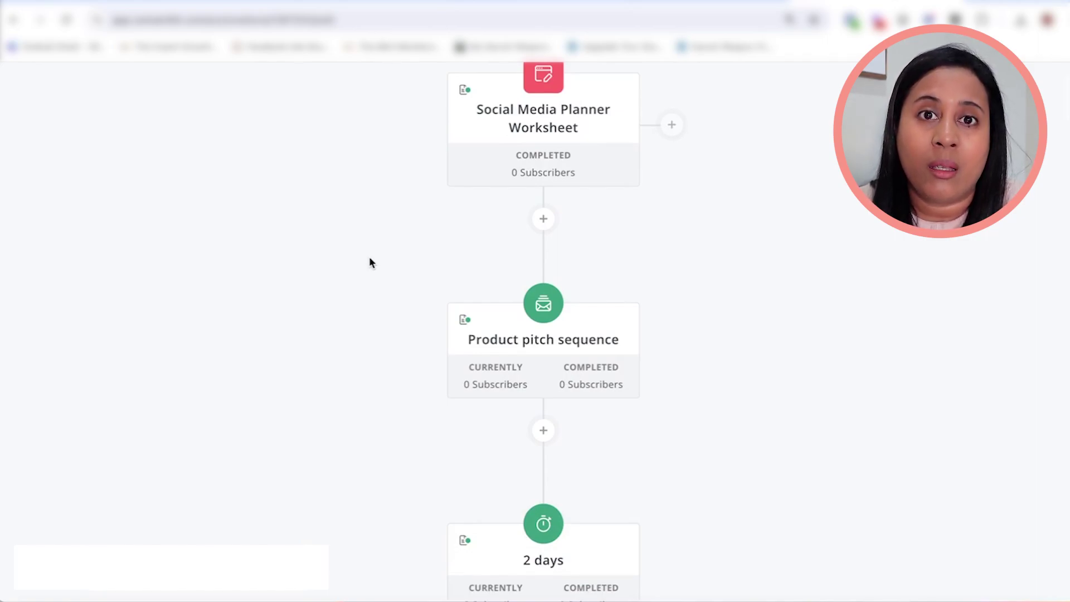
{"action": "scroll", "coordinate": [388, 332], "scroll_direction": "down", "scroll_amount": 1}
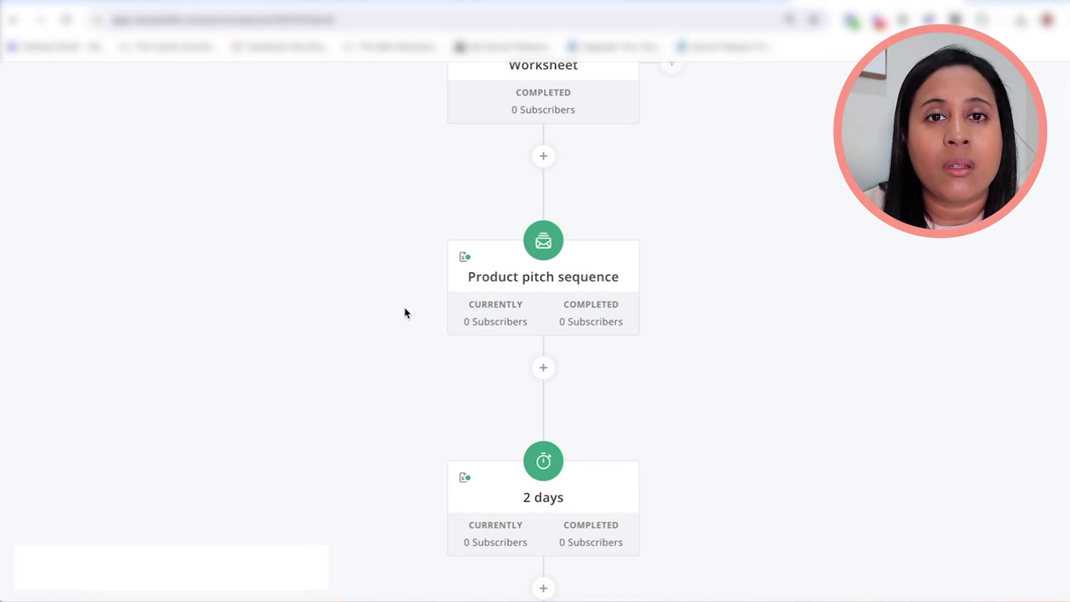
{"action": "scroll", "coordinate": [405, 313], "scroll_direction": "up", "scroll_amount": 2}
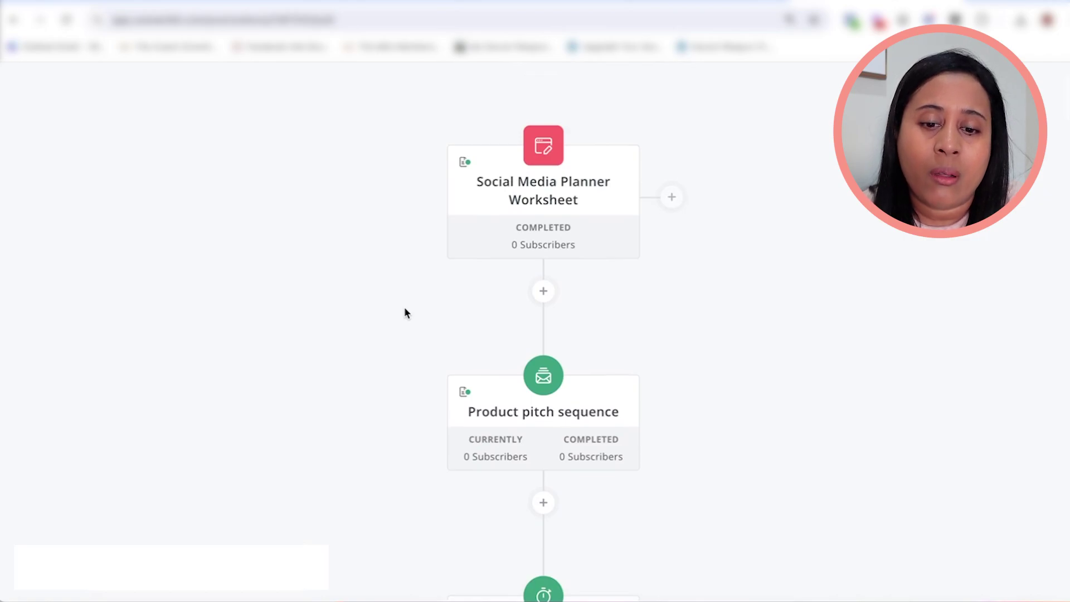
{"action": "scroll", "coordinate": [405, 313], "scroll_direction": "down", "scroll_amount": 2}
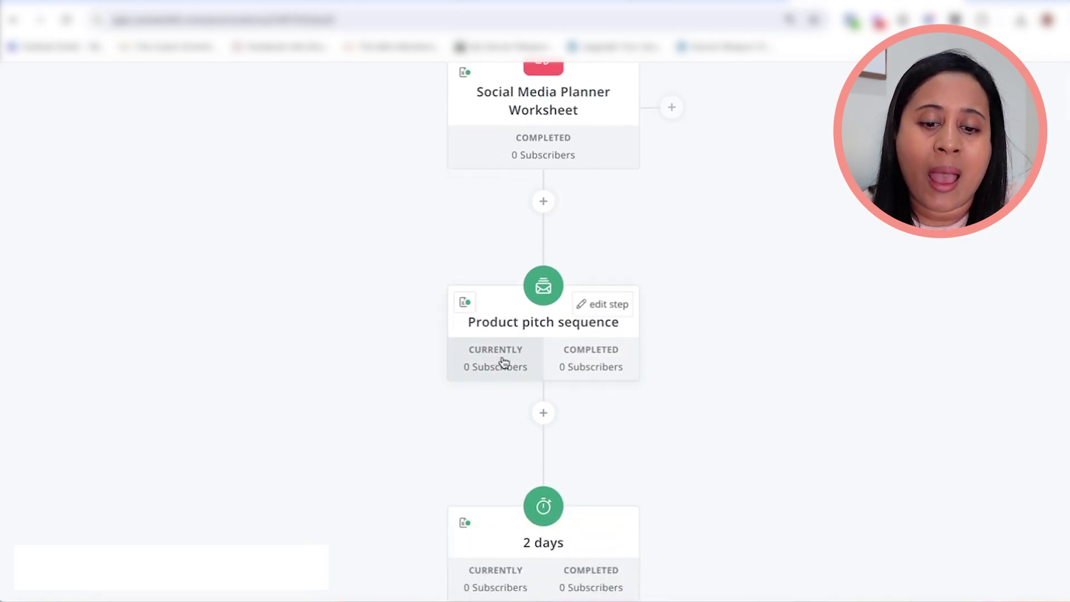
{"action": "scroll", "coordinate": [499, 250], "scroll_direction": "up", "scroll_amount": 1}
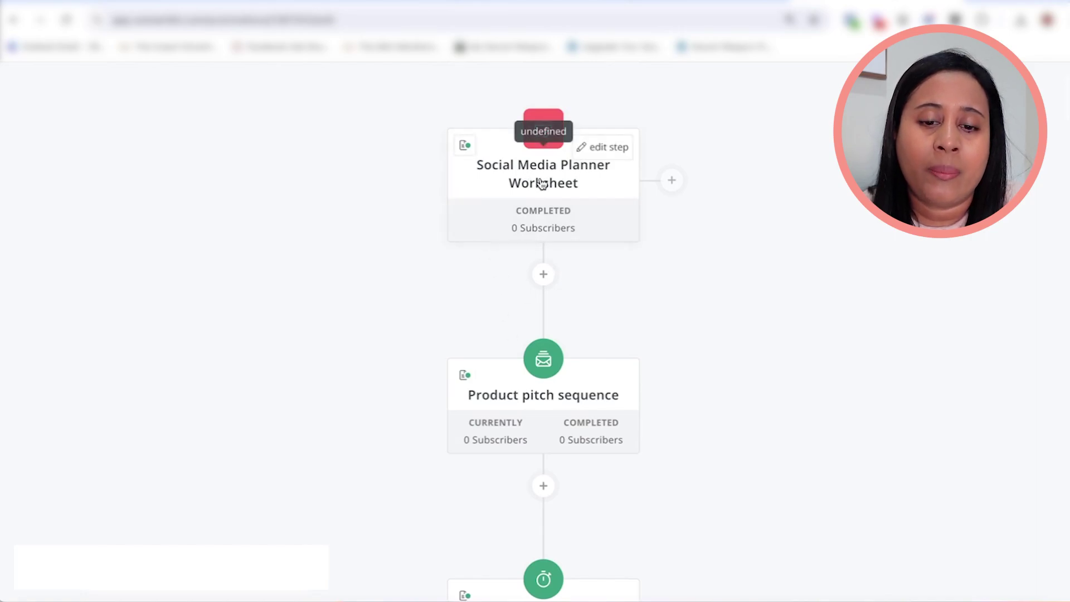
{"action": "mouse_move", "coordinate": [544, 394]}
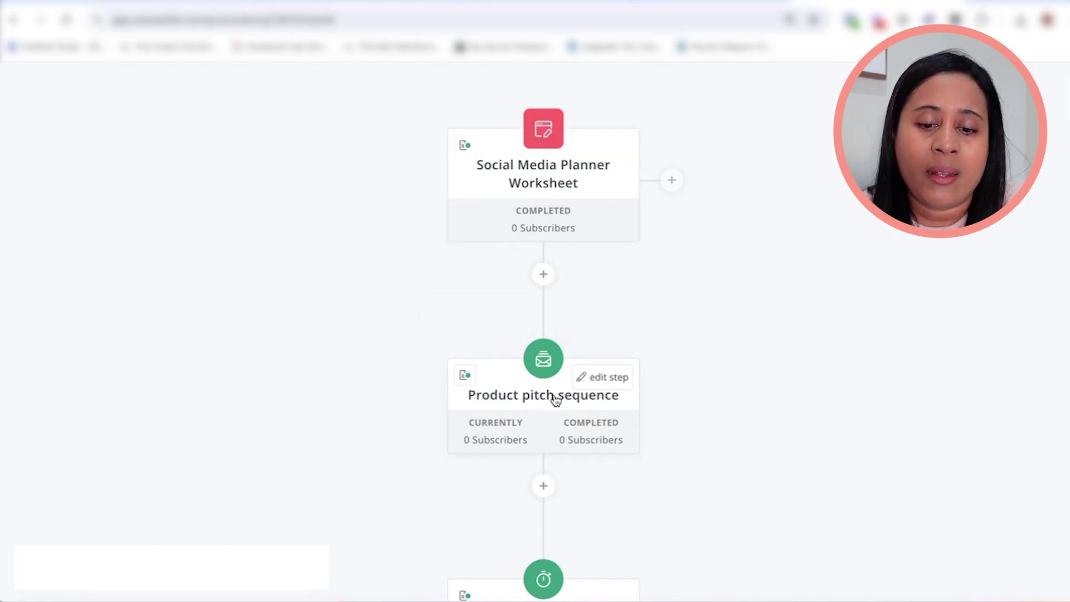
- Open the Product pitch sequence's emails for editing
{"action": "left_click", "coordinate": [601, 379]}
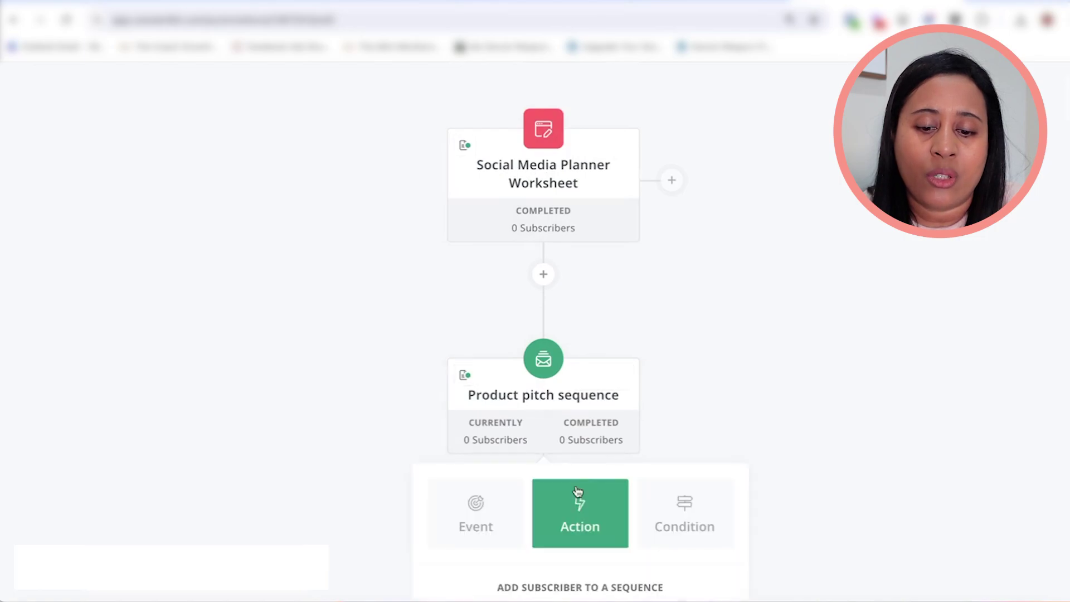
{"action": "scroll", "coordinate": [578, 490], "scroll_direction": "down", "scroll_amount": 2}
{"action": "scroll", "coordinate": [576, 489], "scroll_direction": "down", "scroll_amount": 1}
{"action": "left_click", "coordinate": [490, 489]}
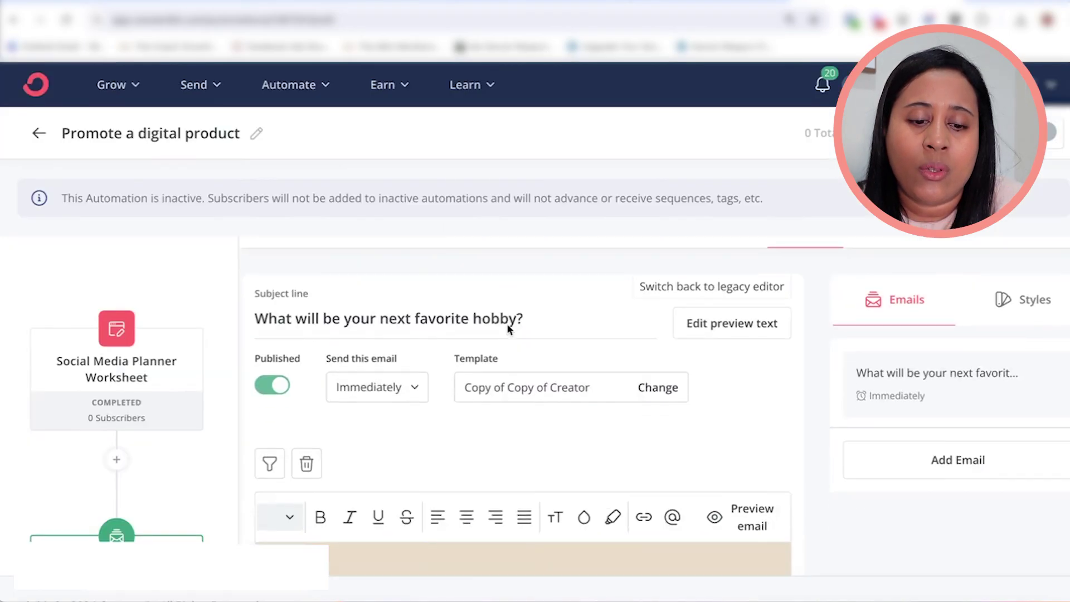
- Review the sequence emails and add a new one-day draft email
{"action": "scroll", "coordinate": [507, 330], "scroll_direction": "down", "scroll_amount": 3}
{"action": "scroll", "coordinate": [529, 329], "scroll_direction": "up", "scroll_amount": 3}
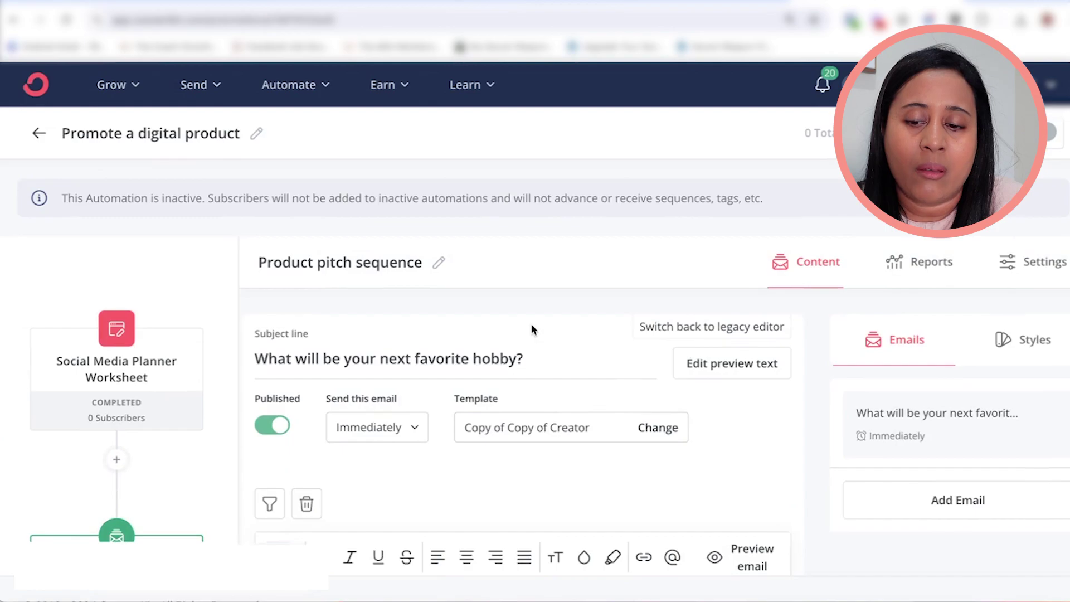
{"action": "scroll", "coordinate": [557, 389], "scroll_direction": "down", "scroll_amount": 4}
{"action": "scroll", "coordinate": [557, 389], "scroll_direction": "down", "scroll_amount": 4}
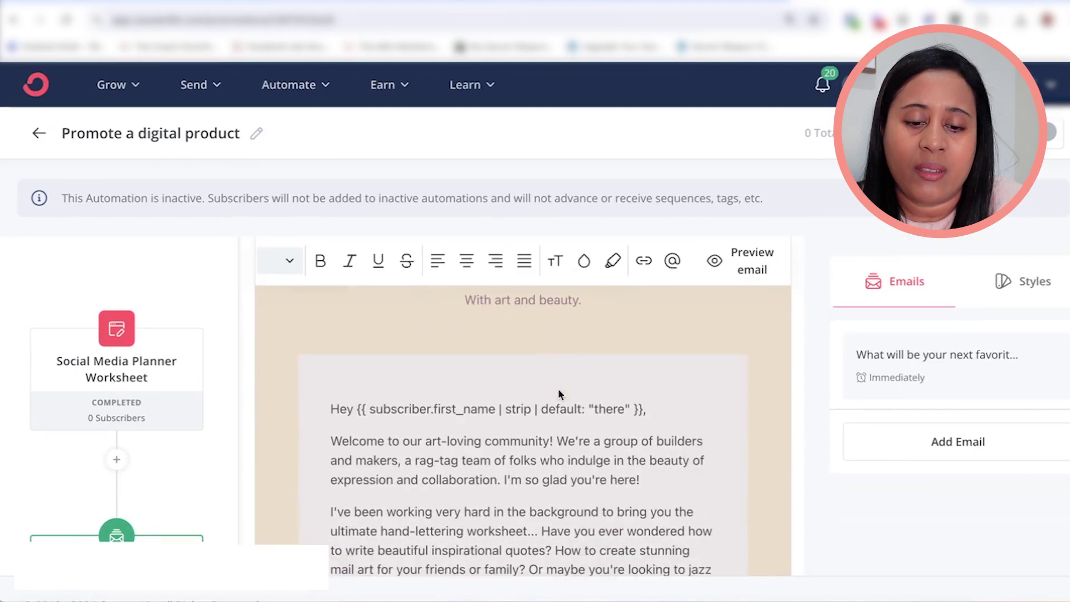
{"action": "scroll", "coordinate": [557, 389], "scroll_direction": "down", "scroll_amount": 2}
{"action": "scroll", "coordinate": [530, 380], "scroll_direction": "up", "scroll_amount": 1}
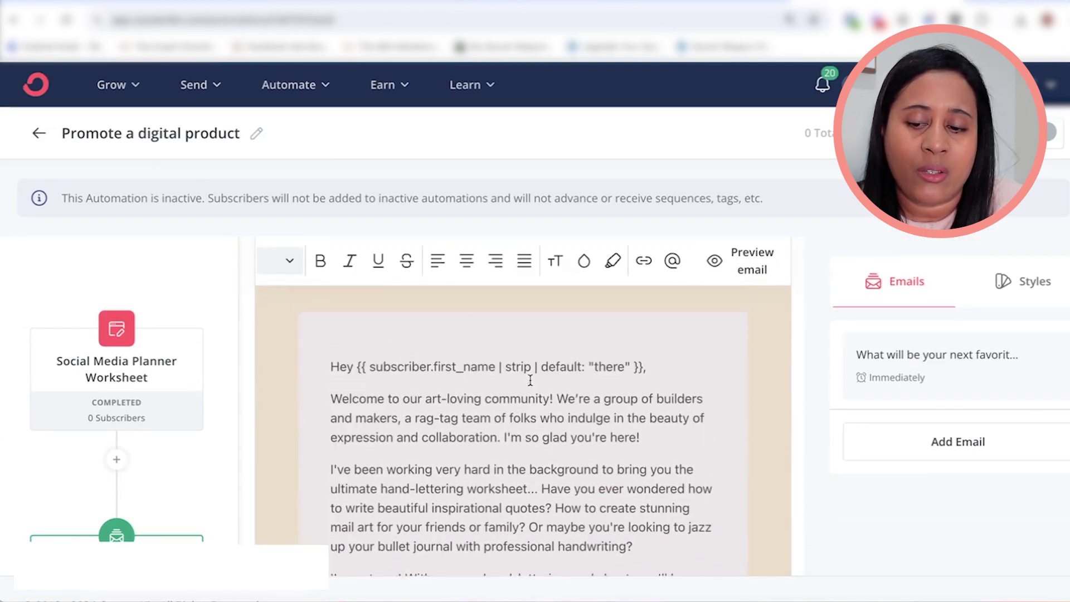
{"action": "scroll", "coordinate": [530, 380], "scroll_direction": "up", "scroll_amount": 4}
{"action": "left_click", "coordinate": [955, 442]}
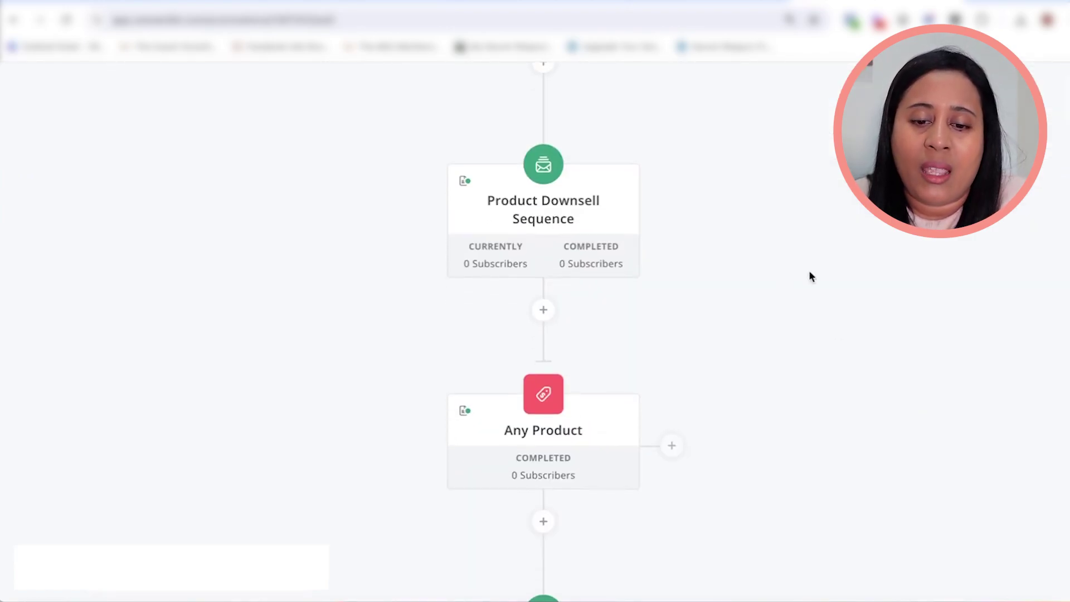
{"action": "scroll", "coordinate": [809, 346], "scroll_direction": "down", "scroll_amount": 3}
{"action": "scroll", "coordinate": [809, 345], "scroll_direction": "up", "scroll_amount": 2}
{"action": "scroll", "coordinate": [809, 346], "scroll_direction": "down", "scroll_amount": 1}
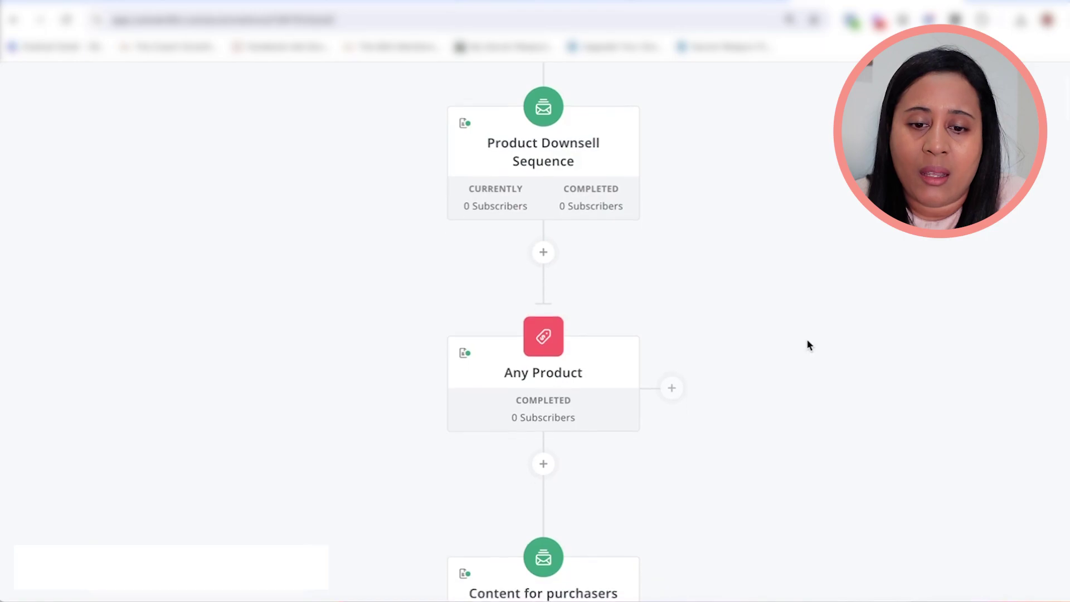
{"action": "scroll", "coordinate": [809, 346], "scroll_direction": "up", "scroll_amount": 1}
{"action": "scroll", "coordinate": [809, 346], "scroll_direction": "up", "scroll_amount": 1}
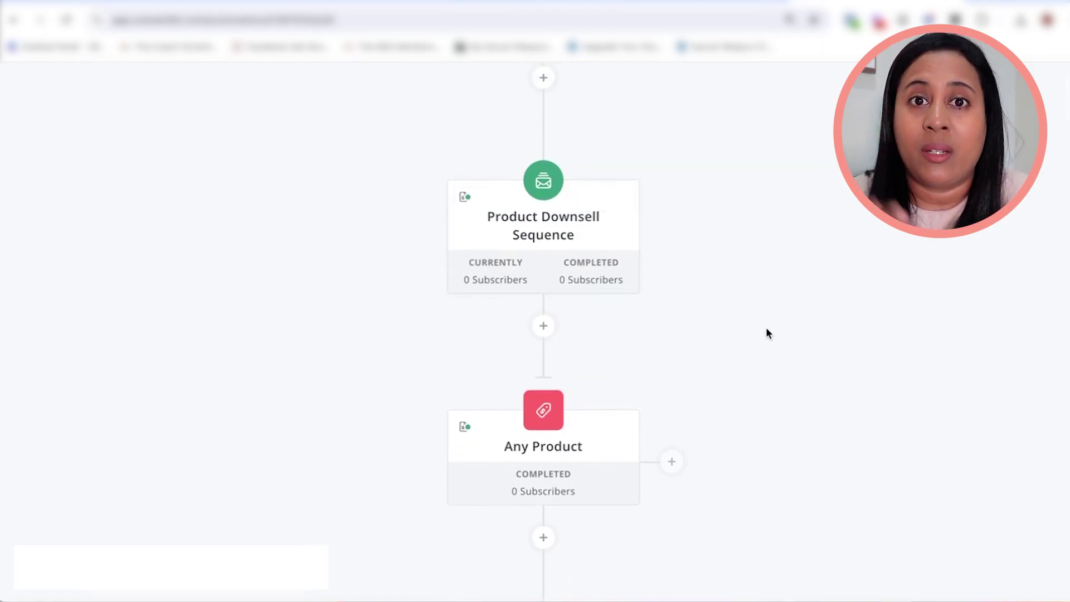
{"action": "scroll", "coordinate": [767, 333], "scroll_direction": "down", "scroll_amount": 2}
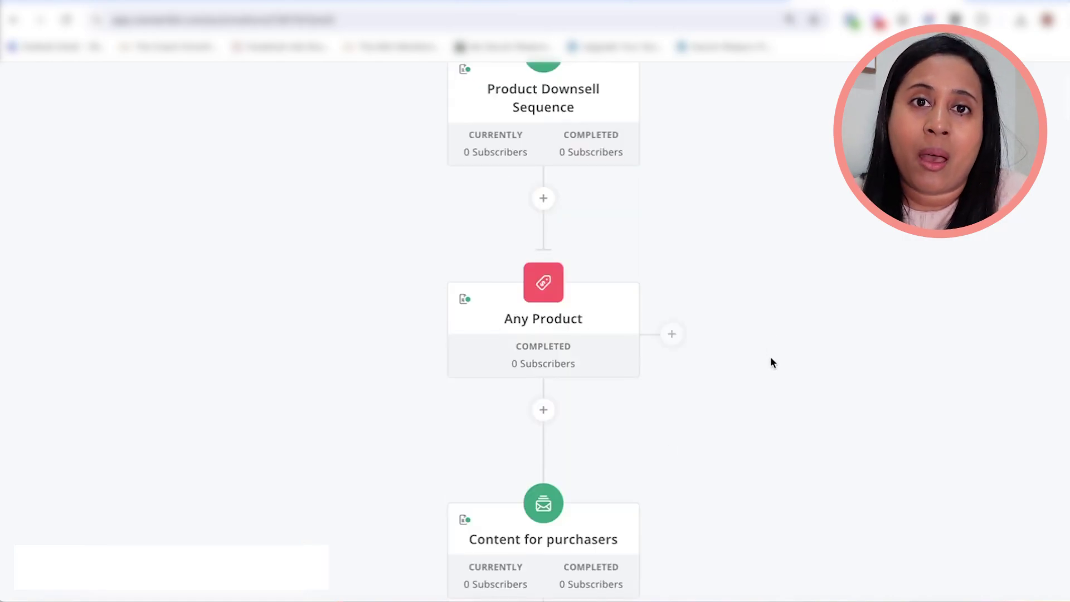
{"action": "scroll", "coordinate": [770, 360], "scroll_direction": "down", "scroll_amount": 1}
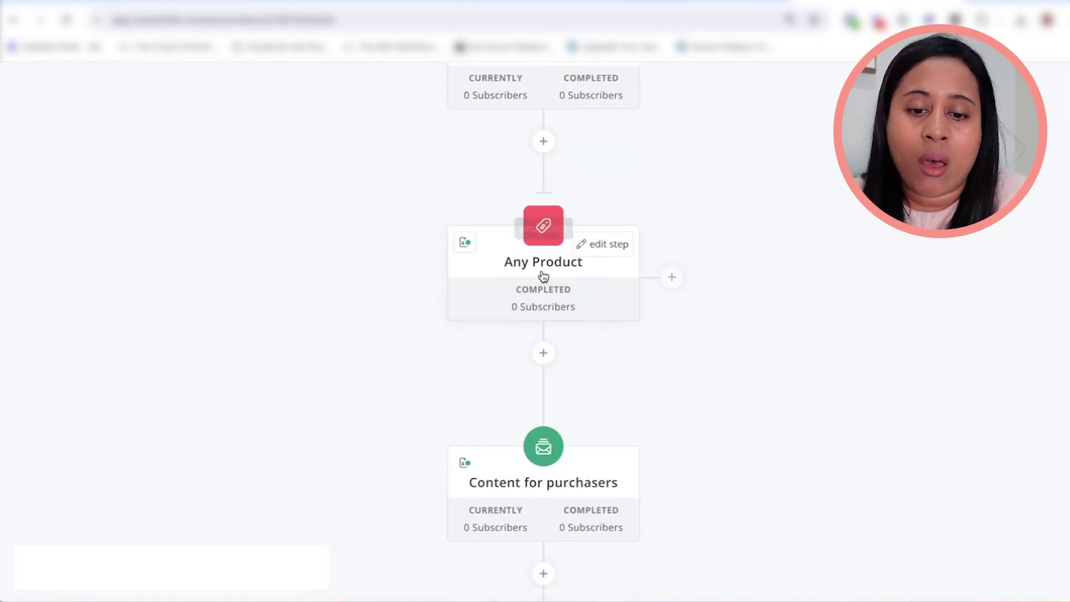
{"action": "scroll", "coordinate": [543, 276], "scroll_direction": "down", "scroll_amount": 1}
{"action": "scroll", "coordinate": [737, 443], "scroll_direction": "down", "scroll_amount": 1}
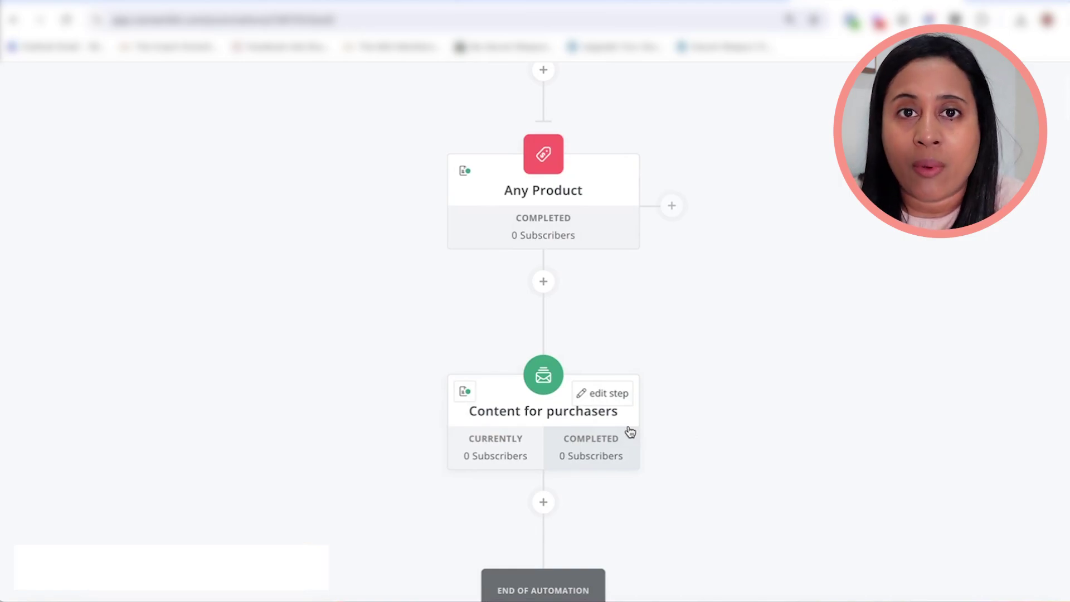
{"action": "scroll", "coordinate": [716, 428], "scroll_direction": "down", "scroll_amount": 4}
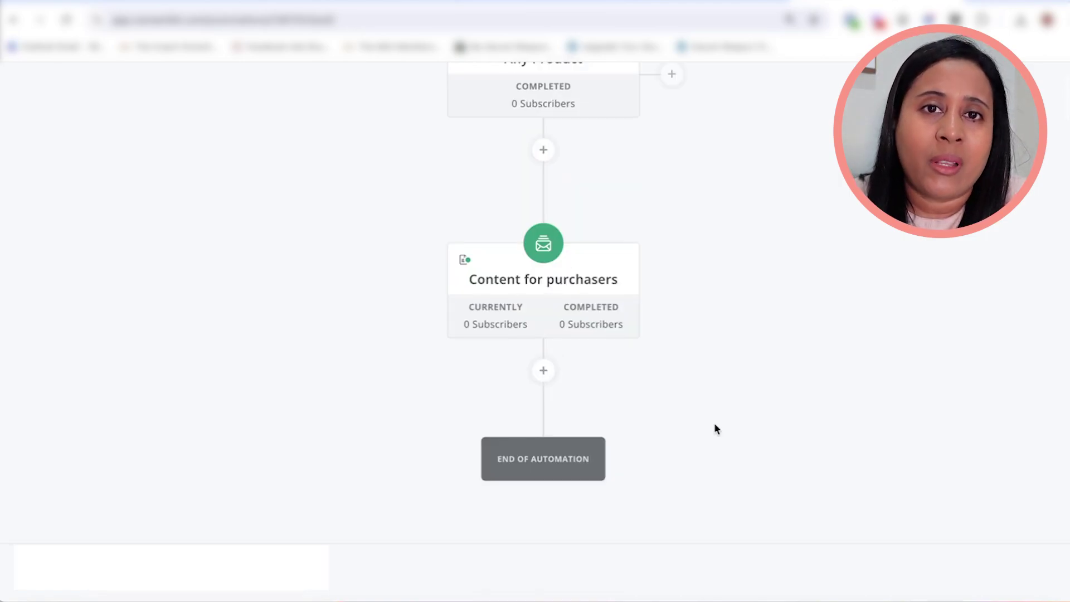